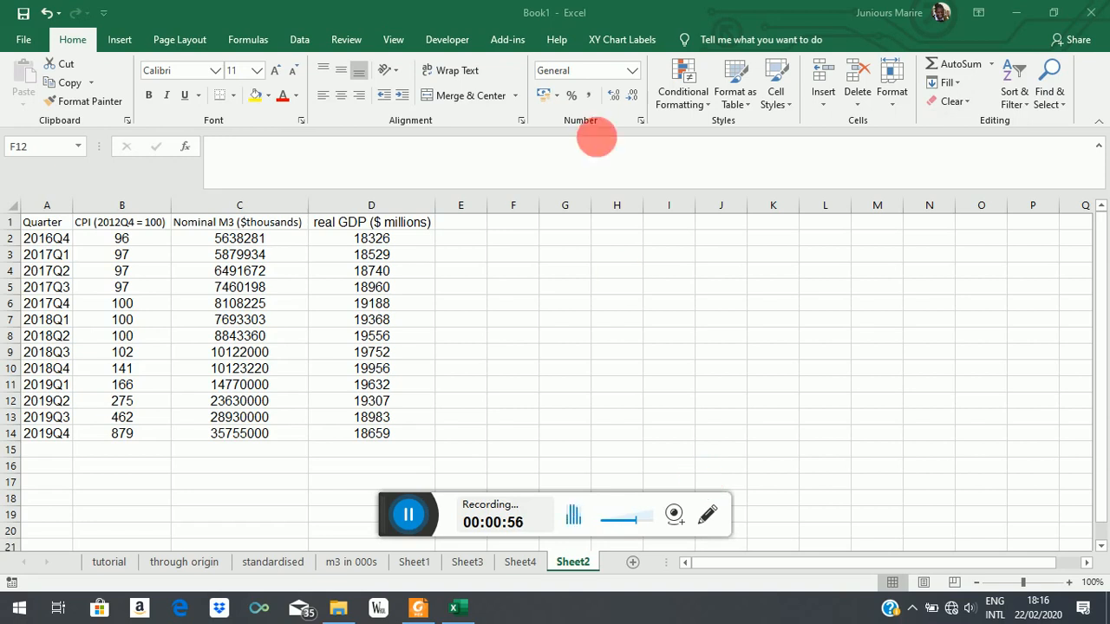
Step: Enter the money demand equation "M/P = L(Y, r)" as text in cell H2
{"action": "left_click", "coordinate": [613, 239]}
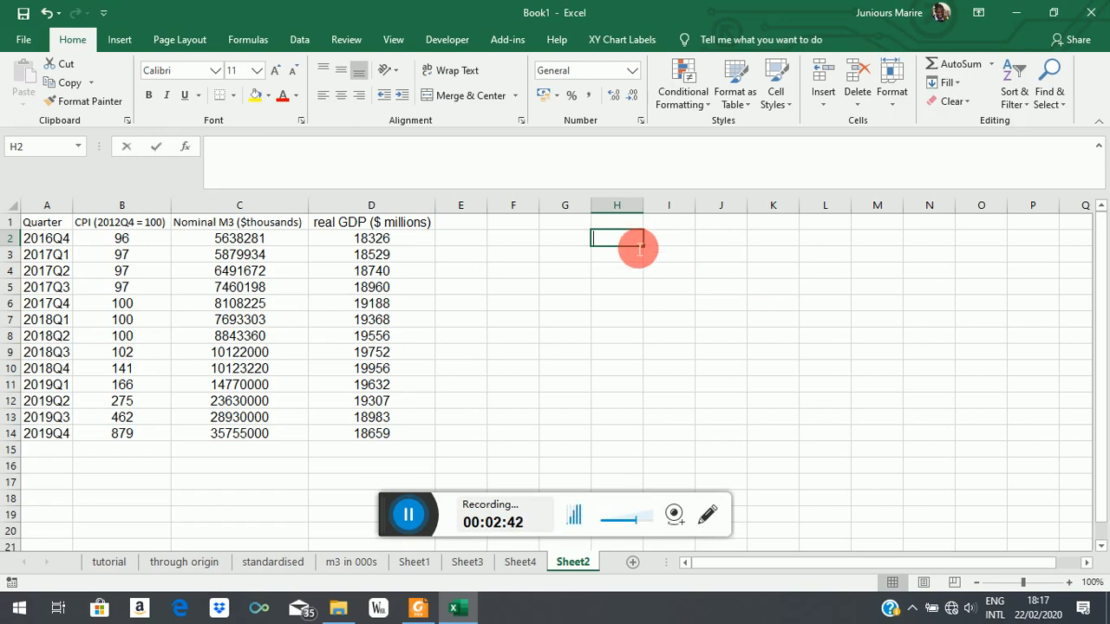
{"action": "type", "text": "M/"}
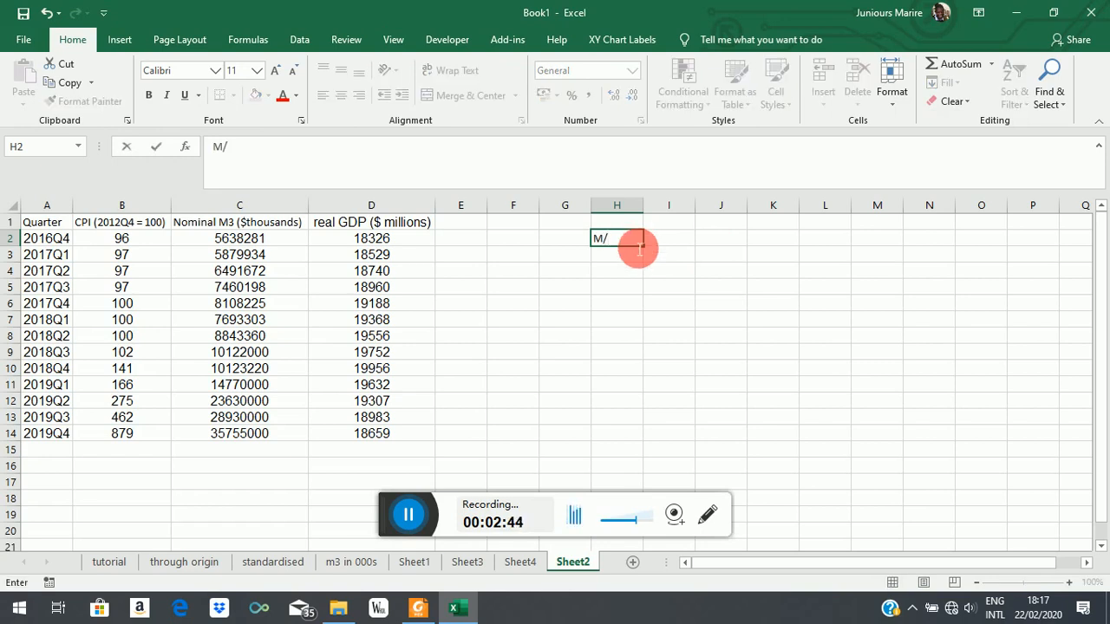
{"action": "type", "text": "P = L(Y, r"}
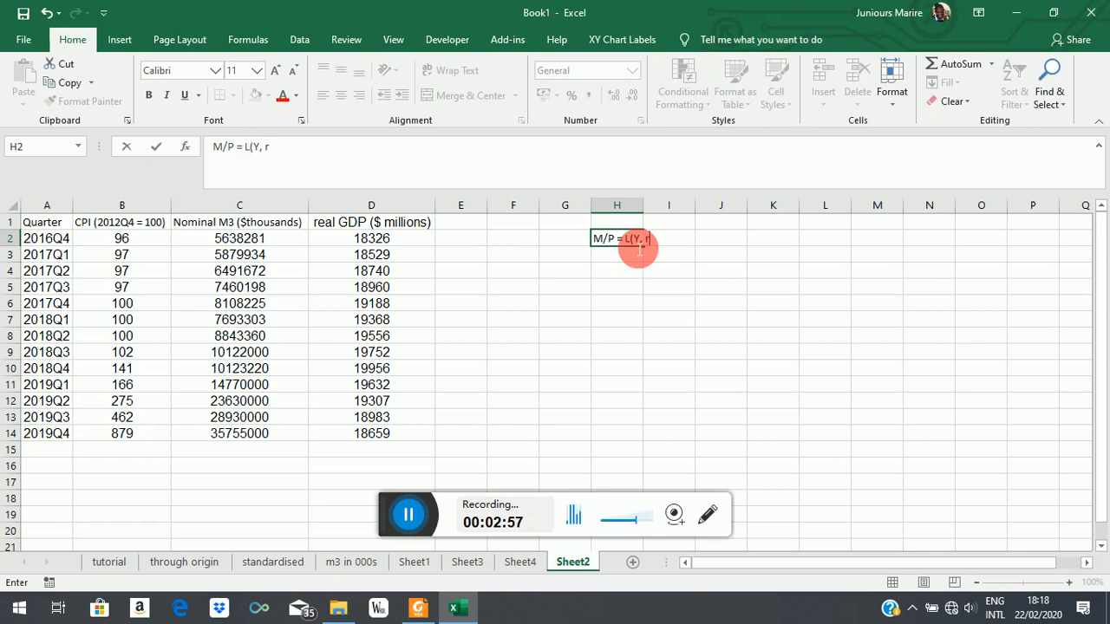
{"action": "type", "text": ")"}
{"action": "key", "text": "Return"}
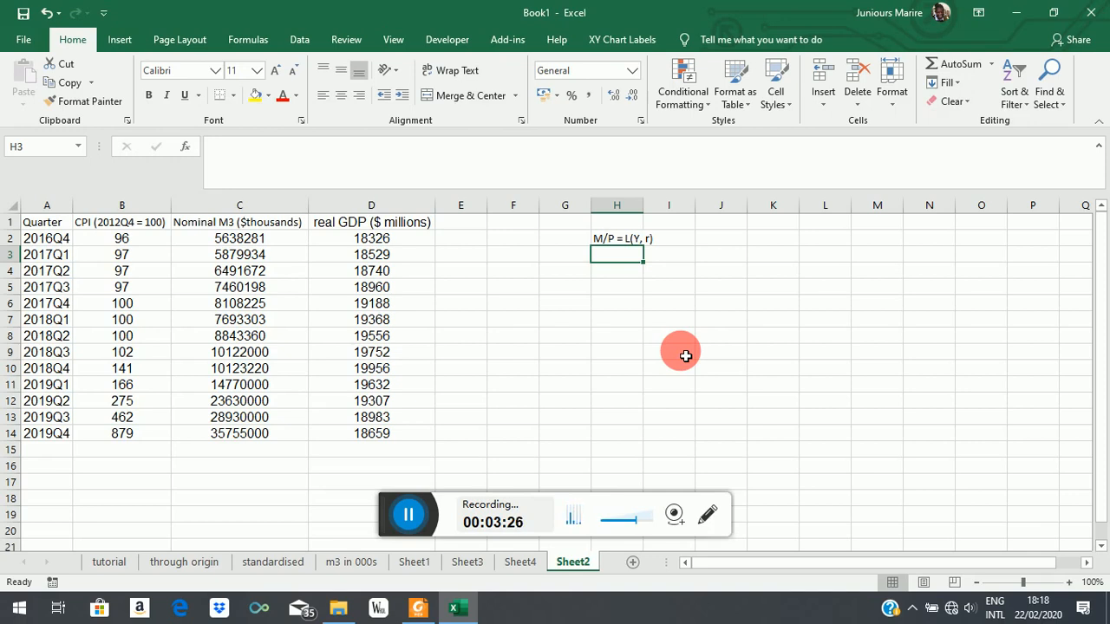
Step: Enter the regression equation "M/P = a + bY + error" as text in cell H3
{"action": "type", "text": "M"}
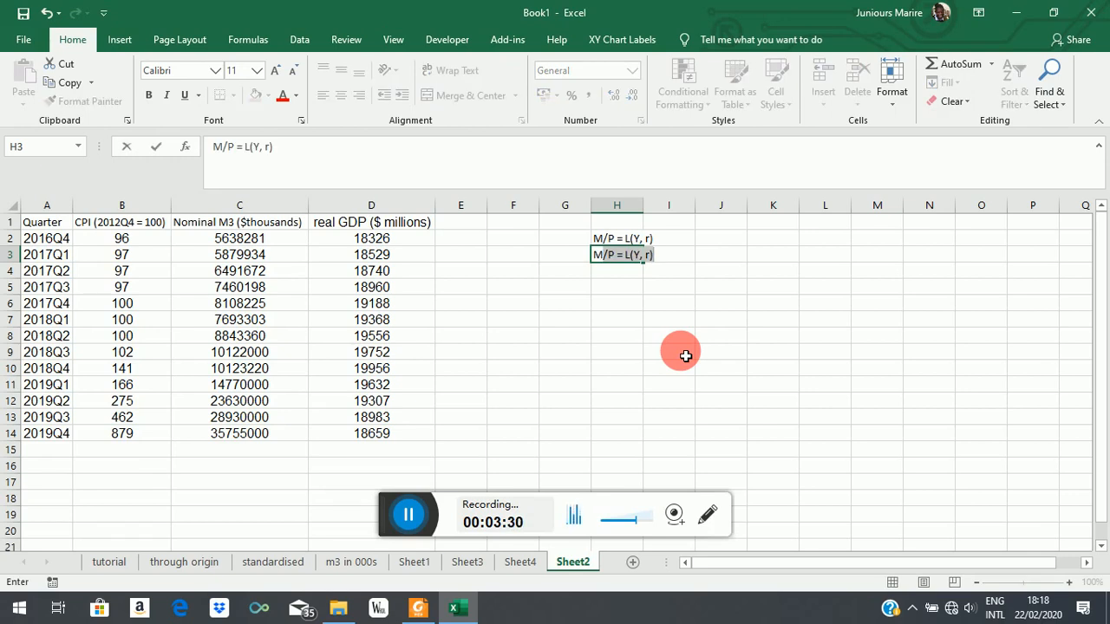
{"action": "type", "text": "/P ="}
{"action": "type", "text": "a"}
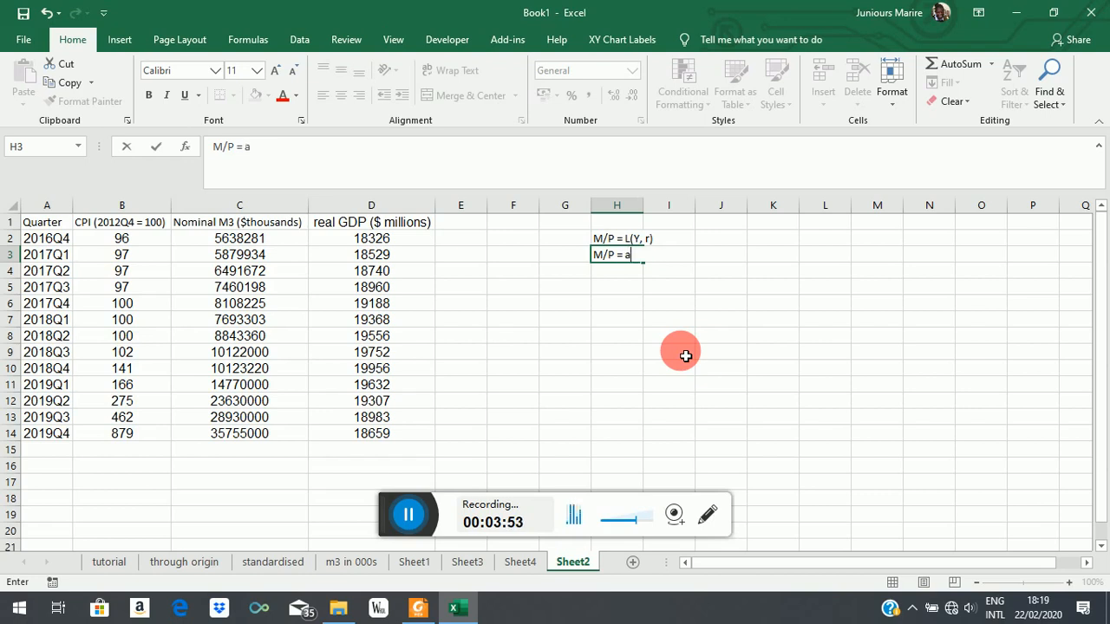
{"action": "type", "text": " + bYY"}
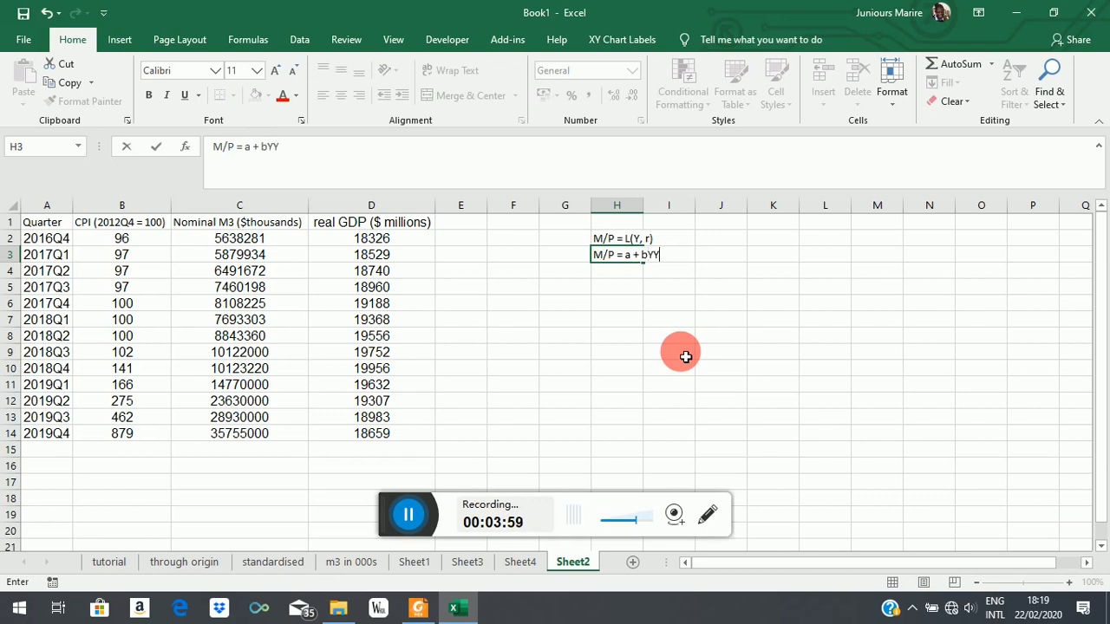
{"action": "key", "text": "BackSpace"}
{"action": "type", "text": "+ err"}
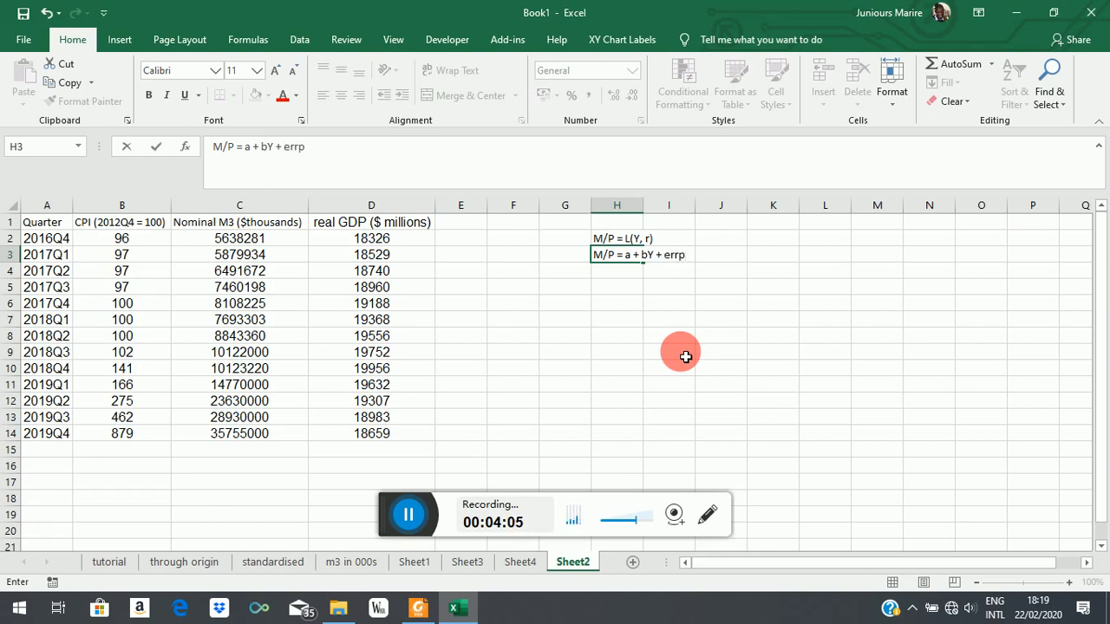
{"action": "type", "text": "or"}
{"action": "key", "text": "Return"}
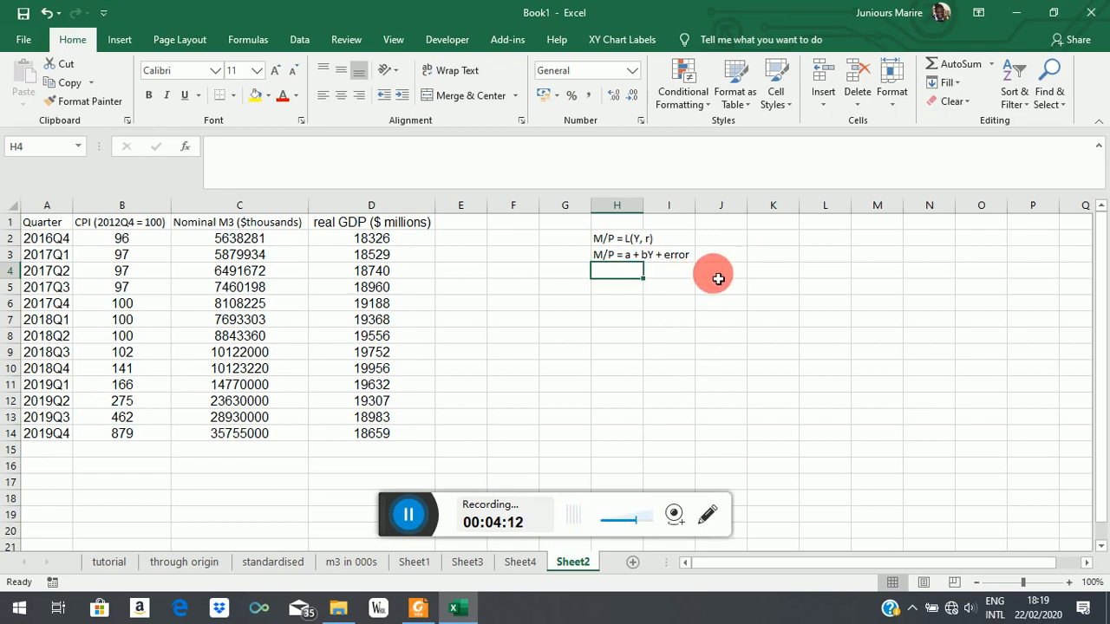
{"action": "left_click", "coordinate": [221, 223]}
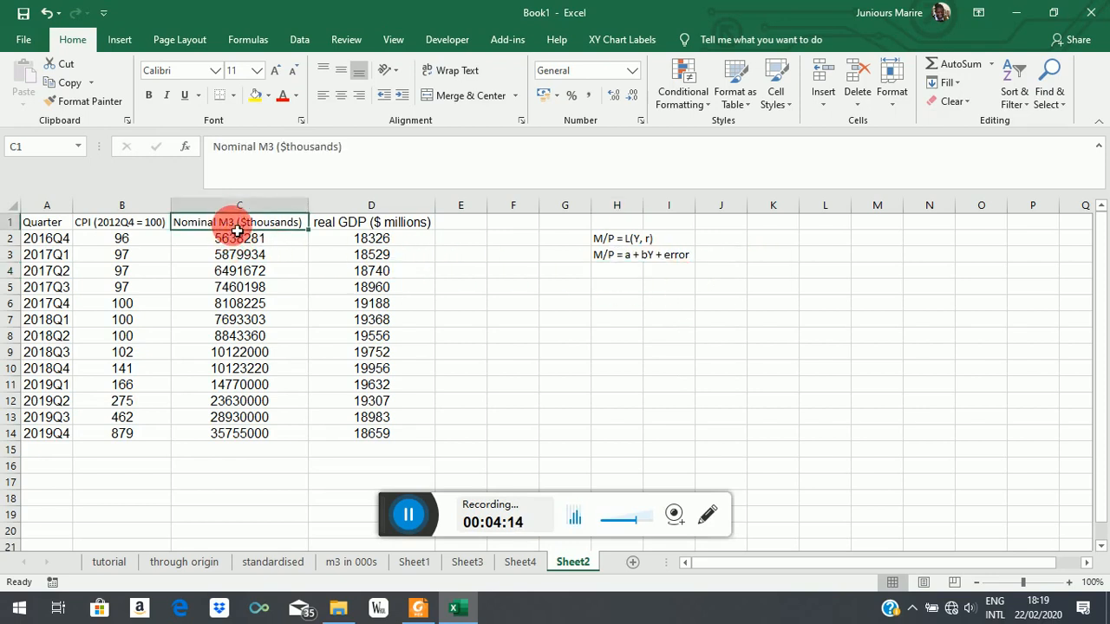
{"action": "left_click", "coordinate": [385, 223]}
{"action": "left_click", "coordinate": [228, 219]}
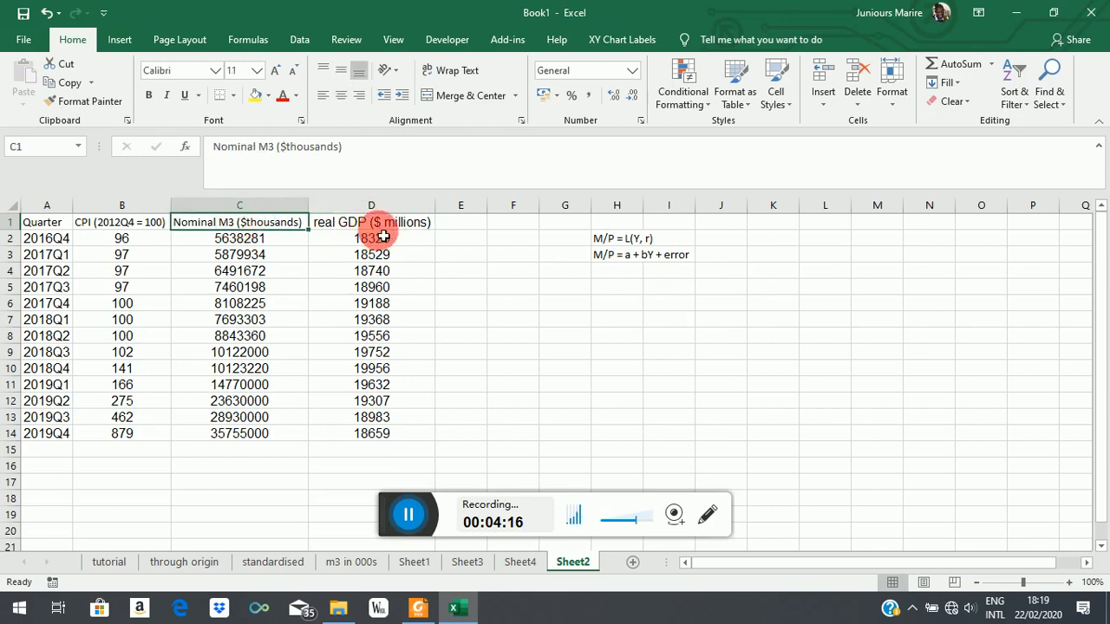
{"action": "left_click", "coordinate": [373, 219]}
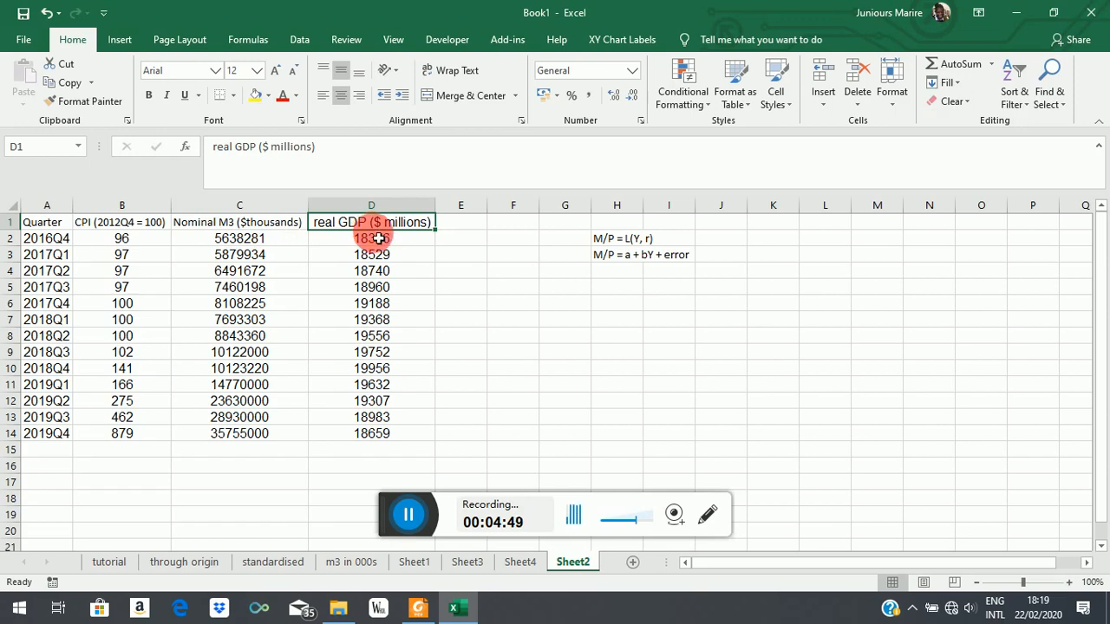
Step: Add the column heading "M/P" in cell E1, beside the real GDP column
{"action": "left_click", "coordinate": [458, 257]}
{"action": "left_click", "coordinate": [464, 228]}
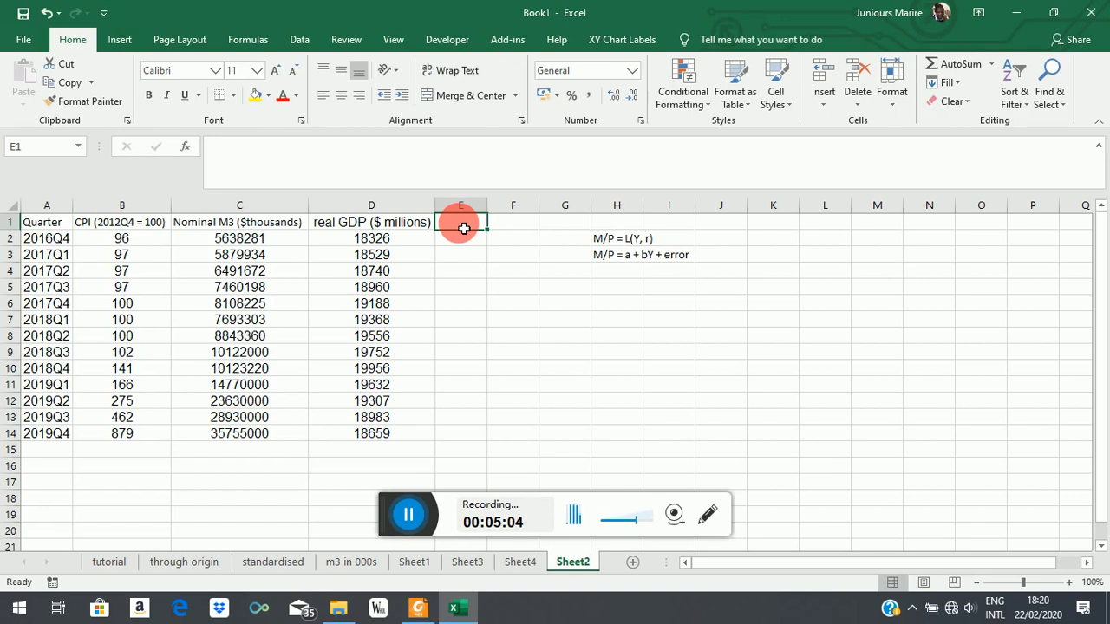
{"action": "type", "text": "M/"}
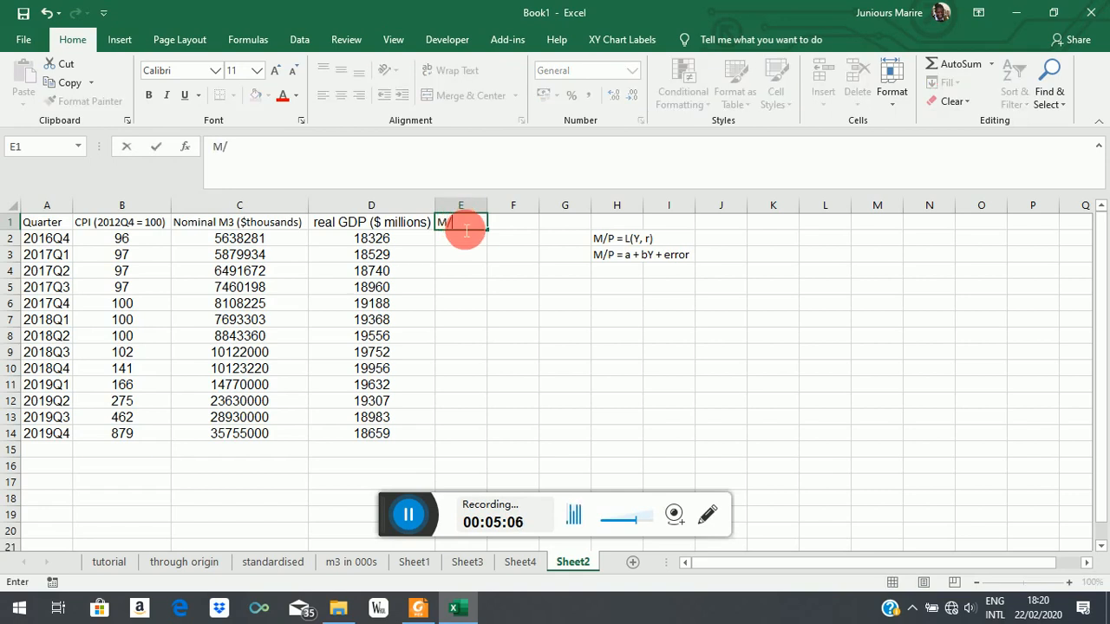
{"action": "type", "text": "P"}
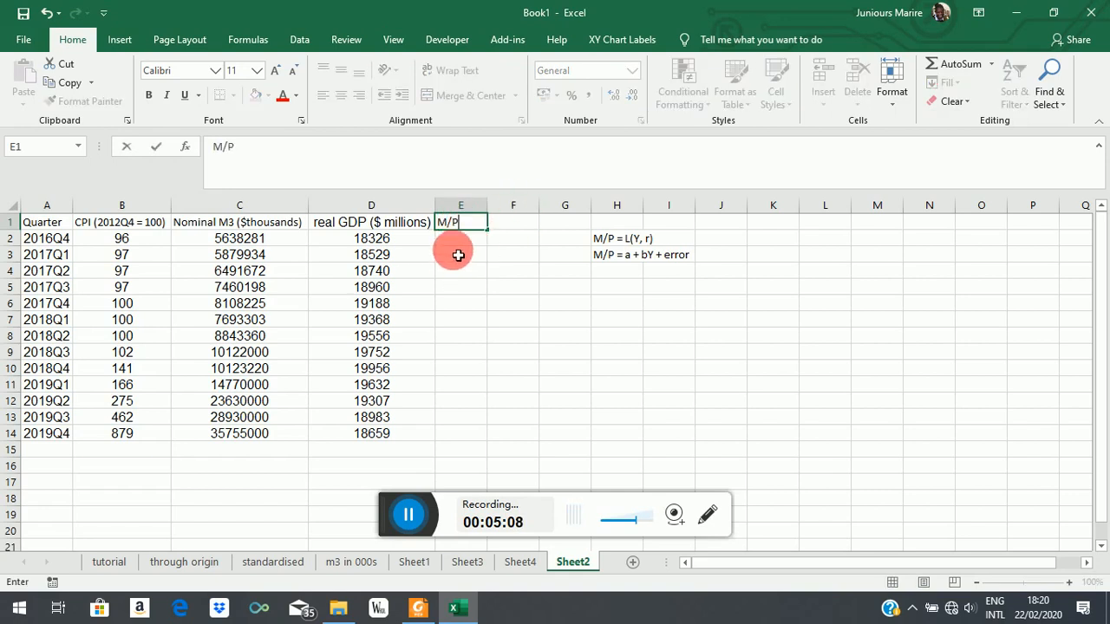
Step: Enter the formula =C2/(B2/100) in cell E2 to compute real money balances for 2016Q4
{"action": "left_click", "coordinate": [463, 237]}
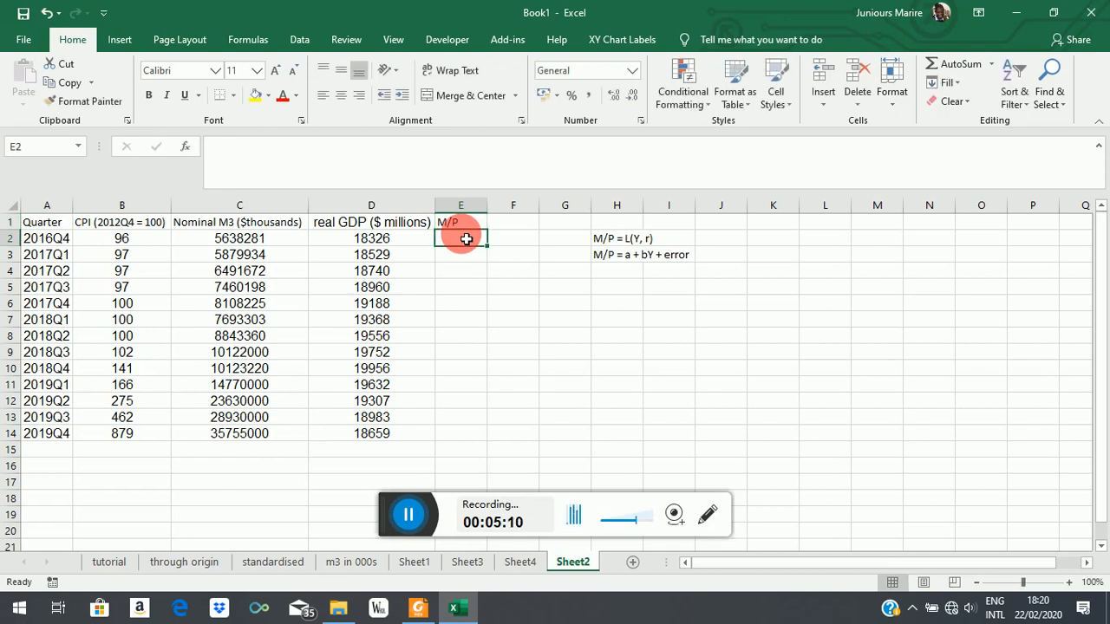
{"action": "type", "text": "="}
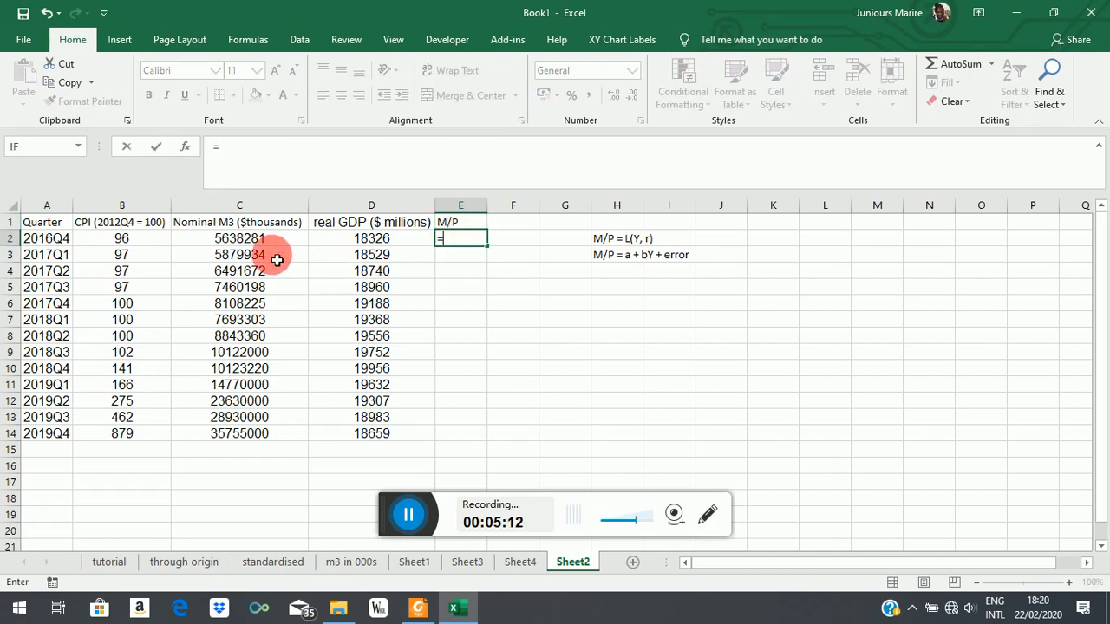
{"action": "left_click", "coordinate": [231, 242]}
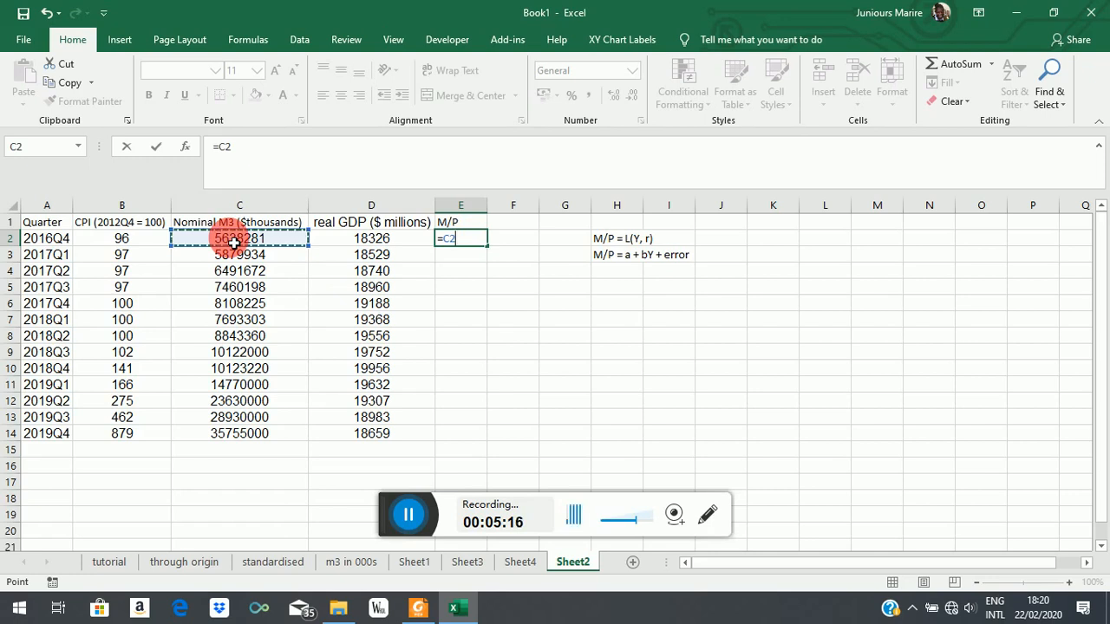
{"action": "type", "text": "/"}
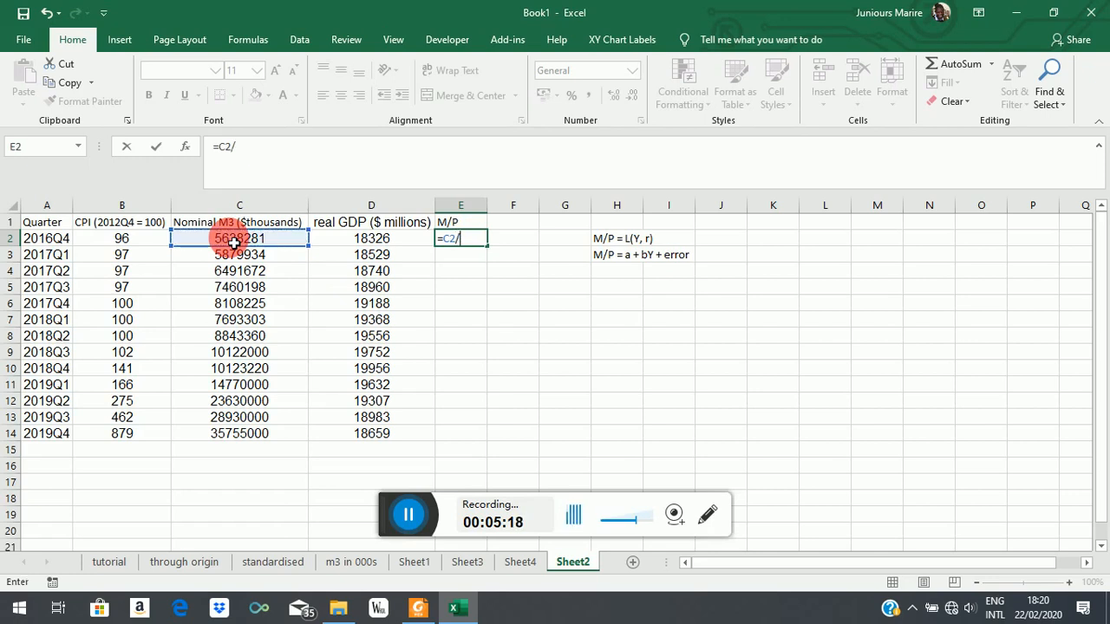
{"action": "type", "text": "("}
{"action": "left_click", "coordinate": [132, 243]}
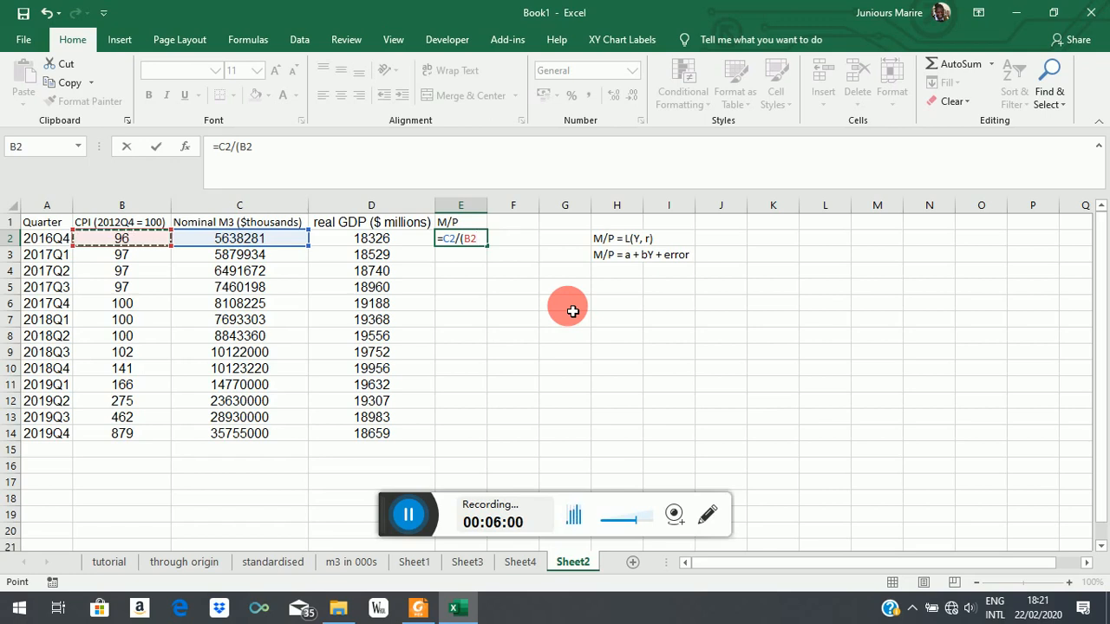
{"action": "type", "text": "/100"}
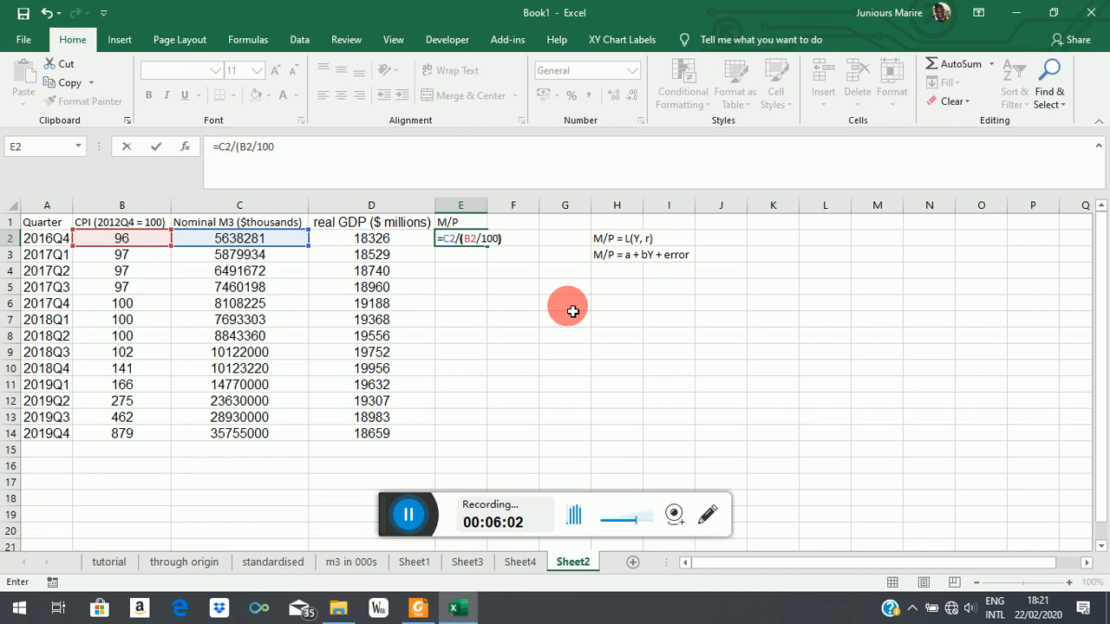
{"action": "type", "text": ")"}
{"action": "key", "text": "Return"}
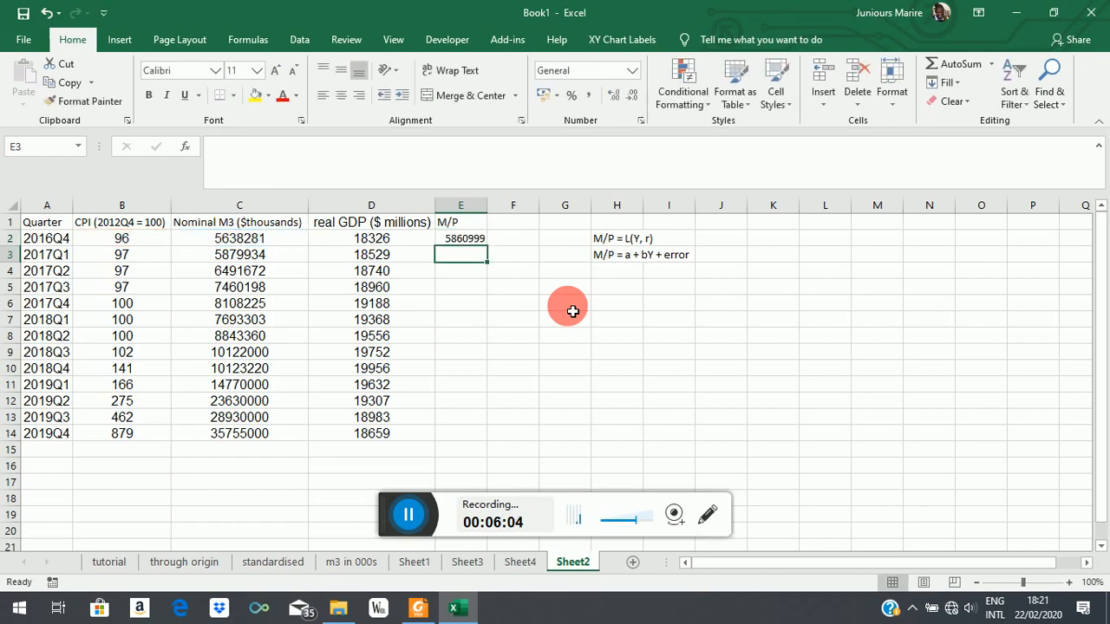
Step: Fill the M/P formula from E2 down to E14 so it covers every quarter through 2019Q4
{"action": "left_click", "coordinate": [468, 236]}
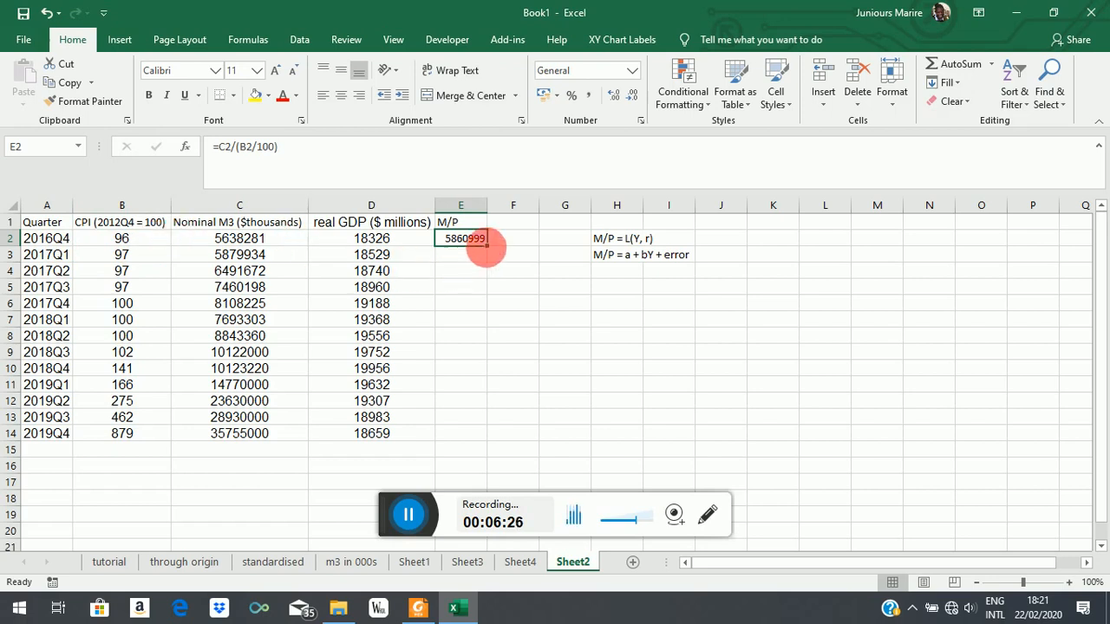
{"action": "left_click_drag", "start_coordinate": [487, 245], "coordinate": [489, 442]}
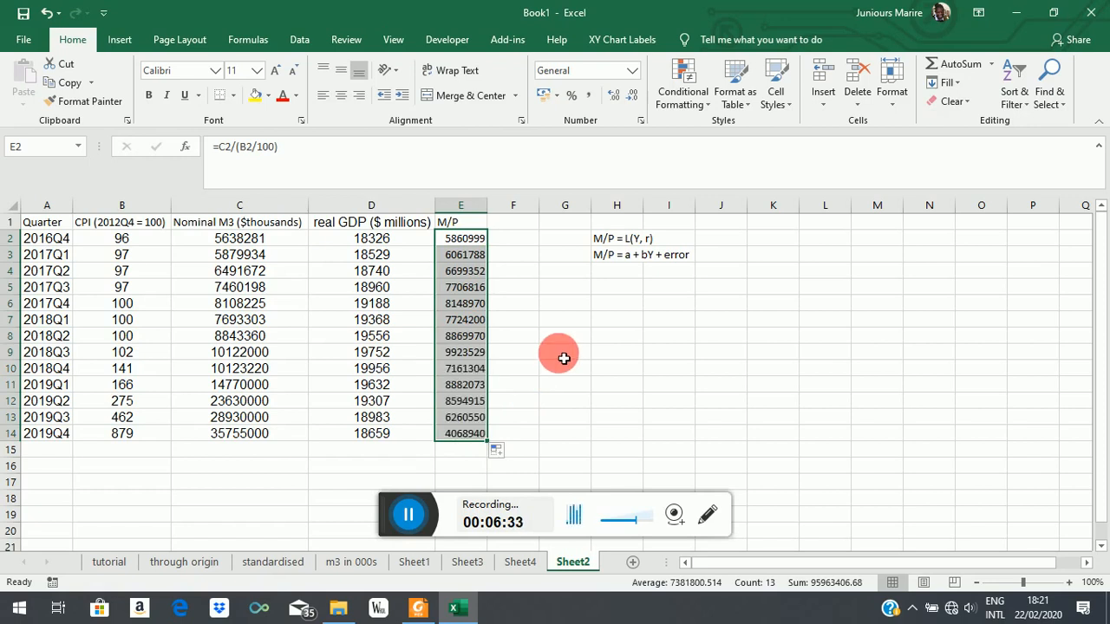
{"action": "left_click", "coordinate": [554, 339]}
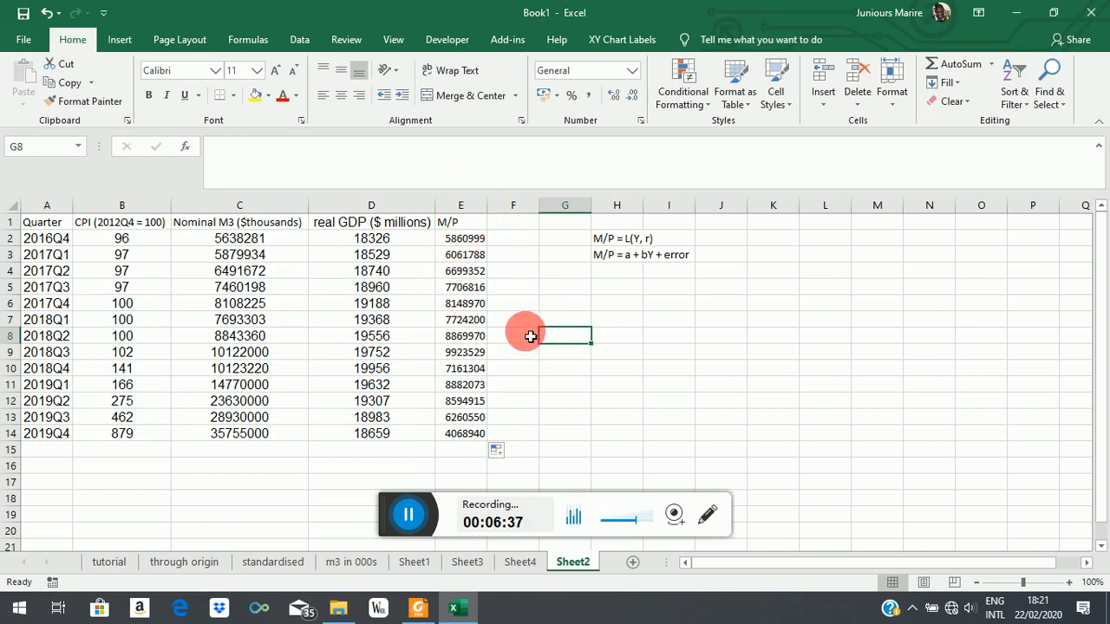
Step: Open the Regression tool from the Data Analysis tools
{"action": "left_click", "coordinate": [297, 43]}
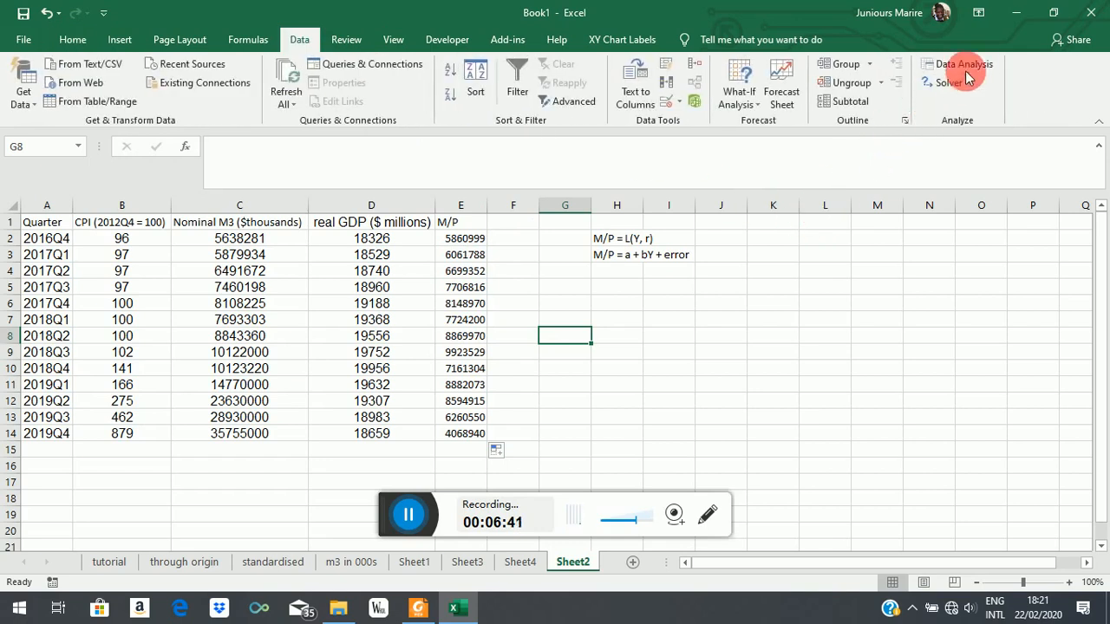
{"action": "left_click", "coordinate": [969, 64]}
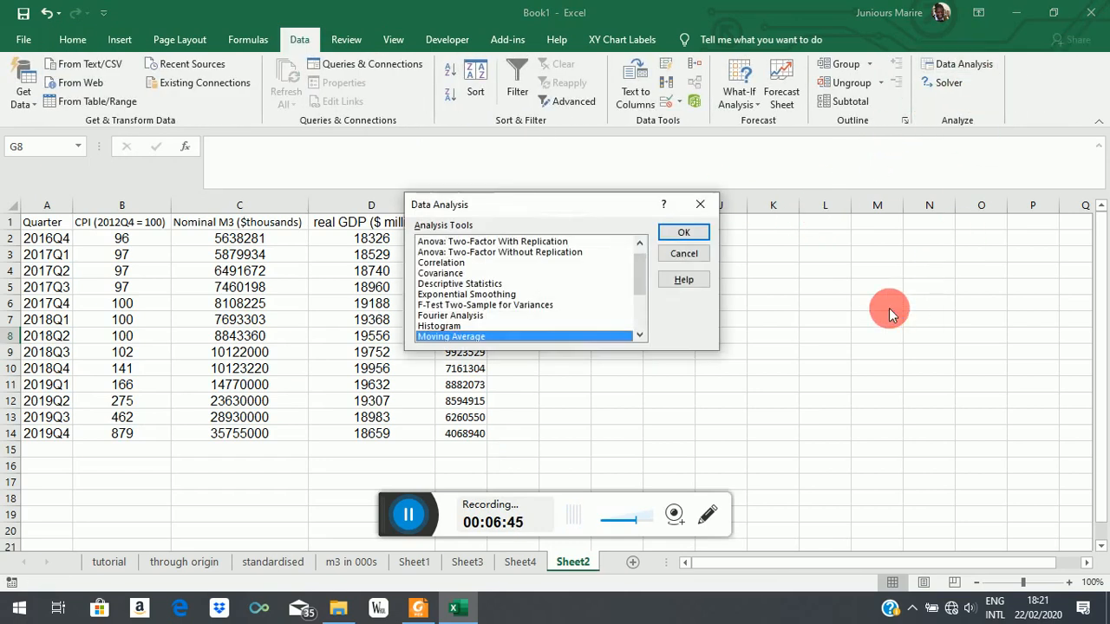
{"action": "left_click", "coordinate": [640, 313]}
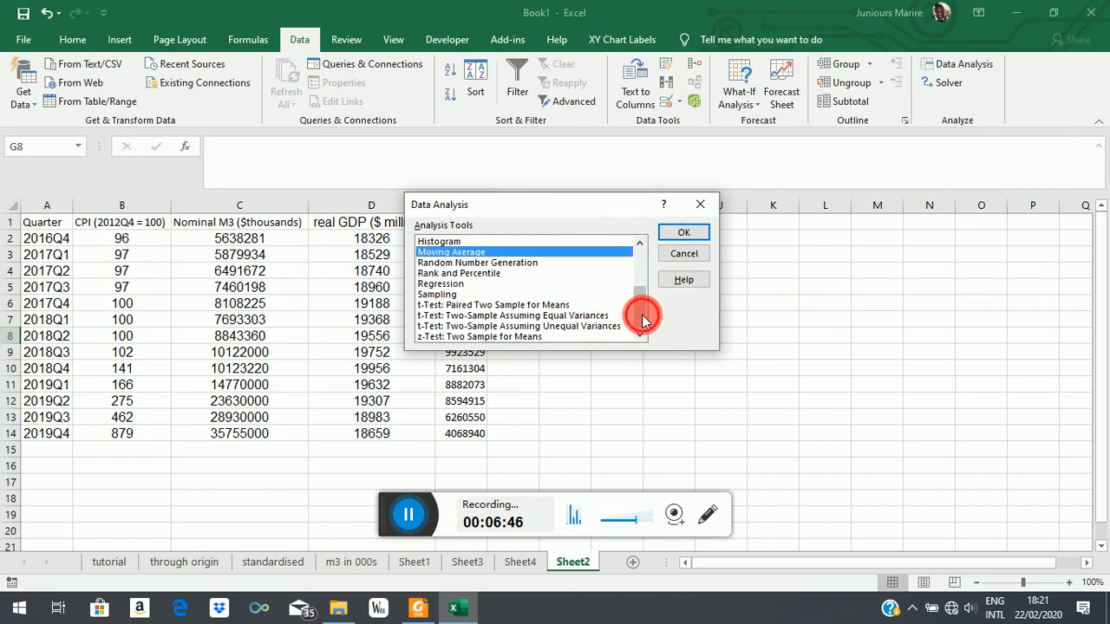
{"action": "left_click", "coordinate": [450, 286]}
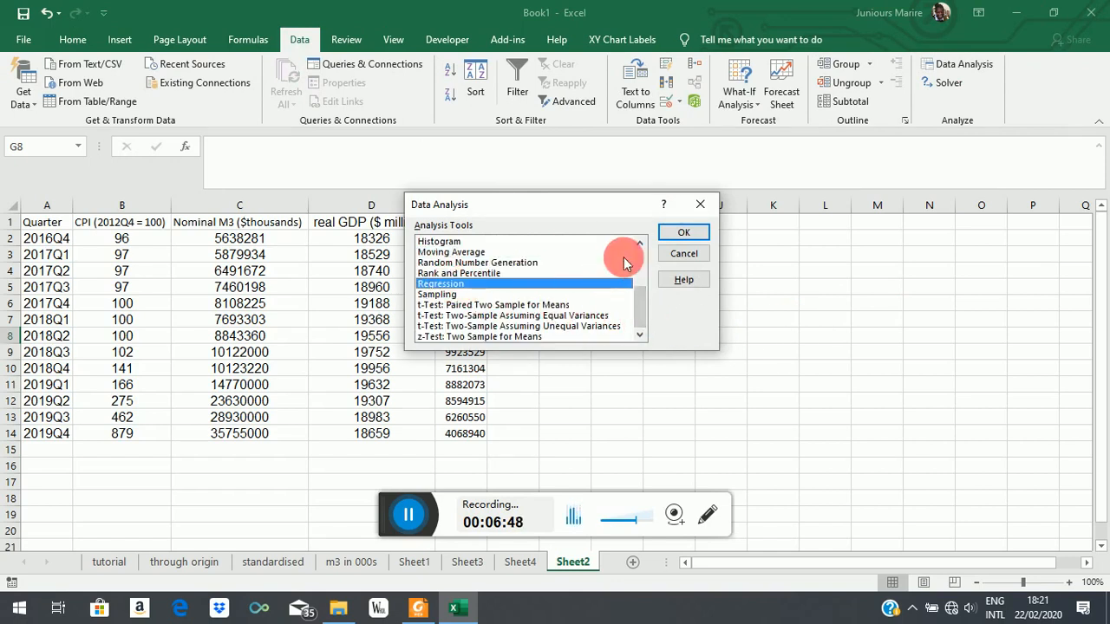
{"action": "left_click", "coordinate": [684, 232]}
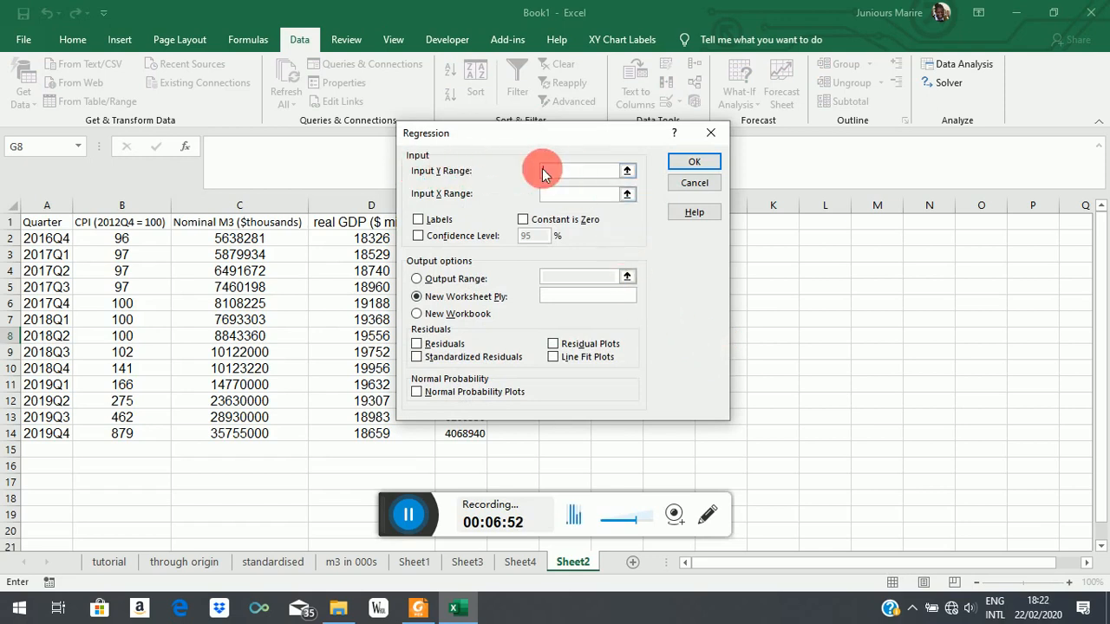
Step: Run the regression on a new worksheet with M/P ($E$1:$E$14) as Y, real GDP ($D$1:$D$14) as X, and Labels enabled
{"action": "left_click", "coordinate": [627, 171]}
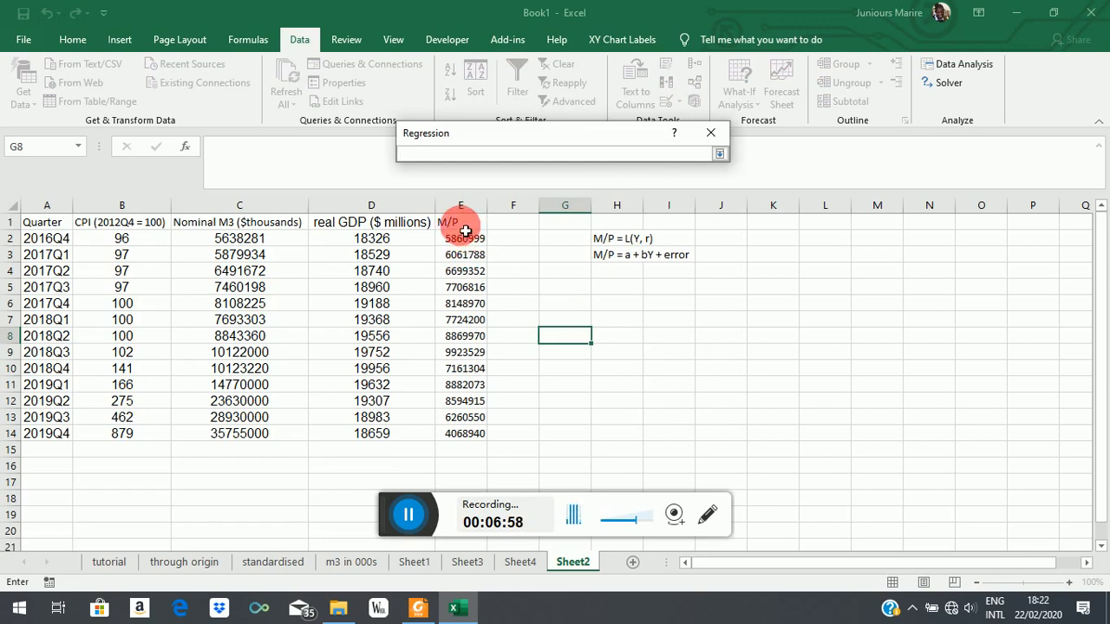
{"action": "left_click_drag", "start_coordinate": [460, 223], "coordinate": [472, 433]}
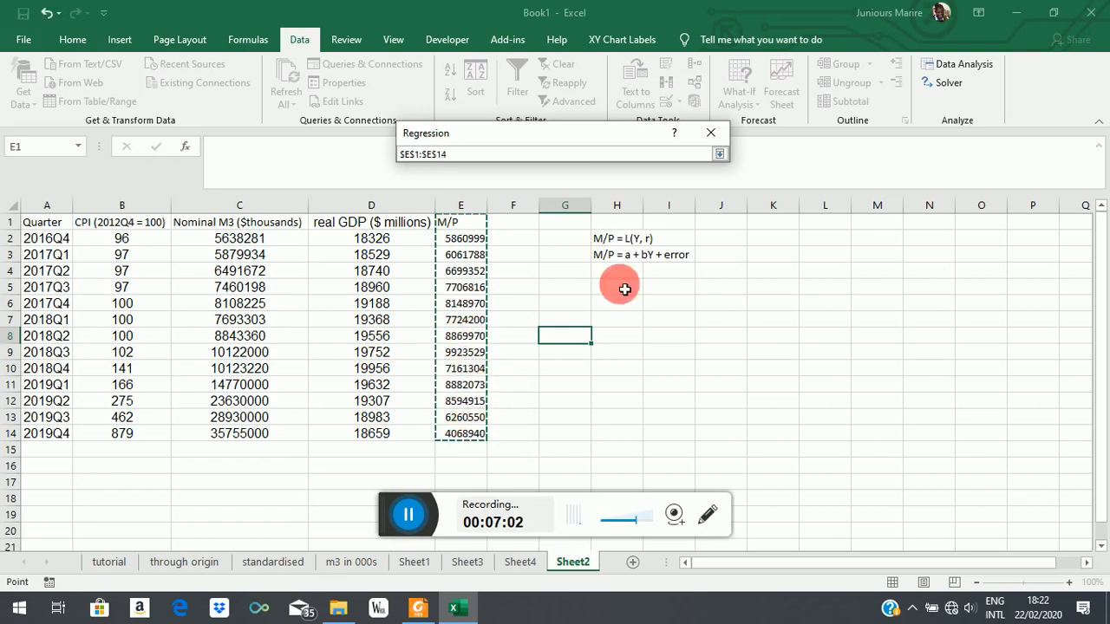
{"action": "left_click", "coordinate": [719, 154]}
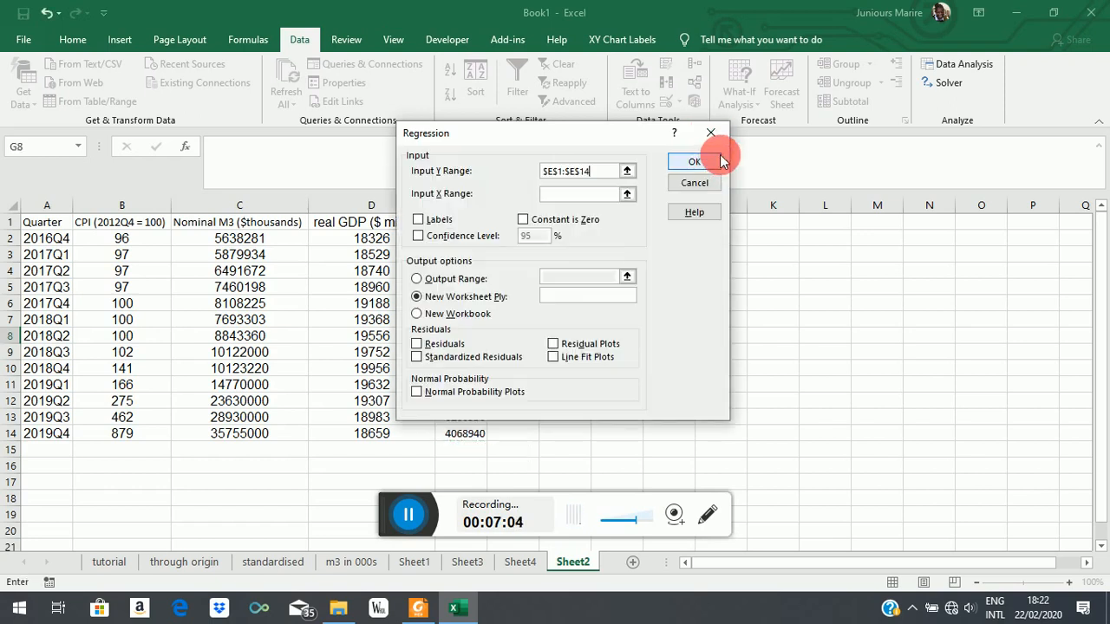
{"action": "left_click", "coordinate": [627, 195]}
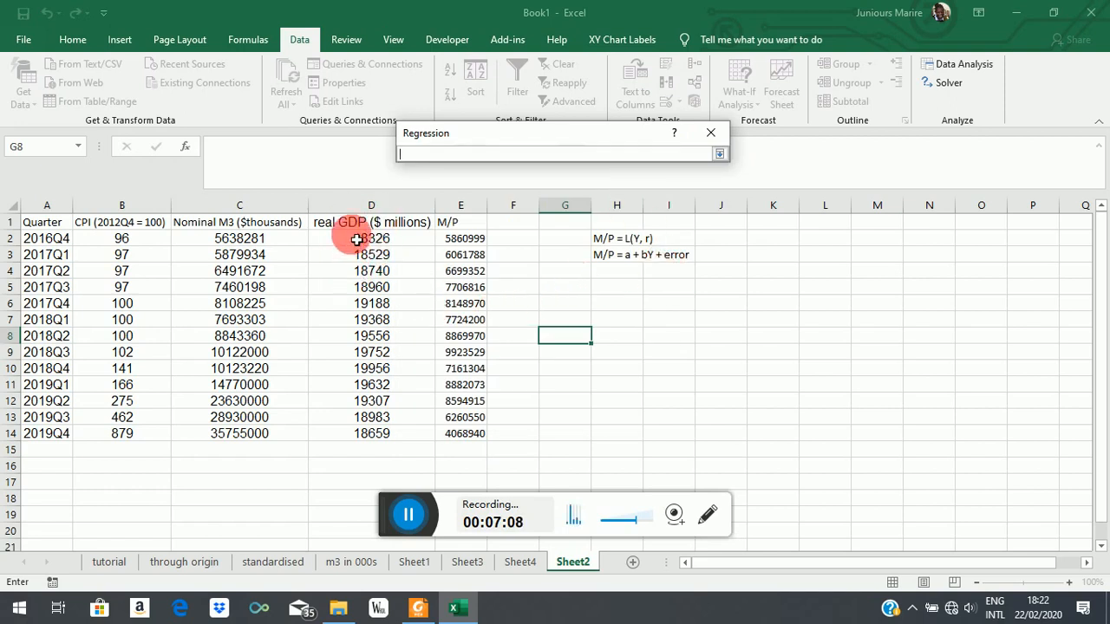
{"action": "left_click_drag", "start_coordinate": [372, 223], "coordinate": [369, 434]}
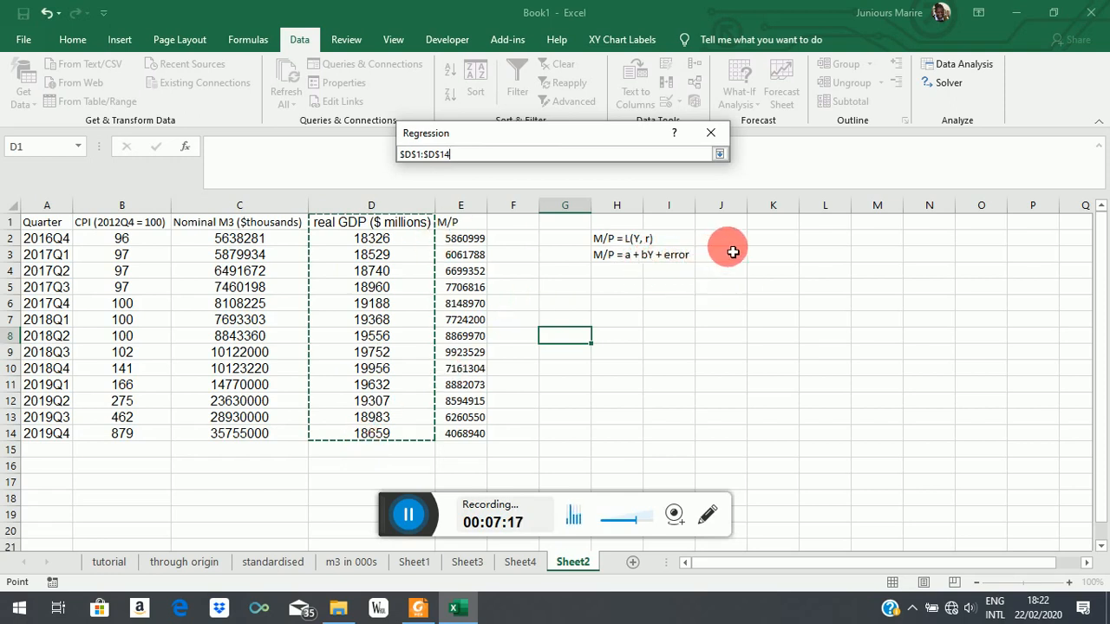
{"action": "left_click", "coordinate": [719, 154]}
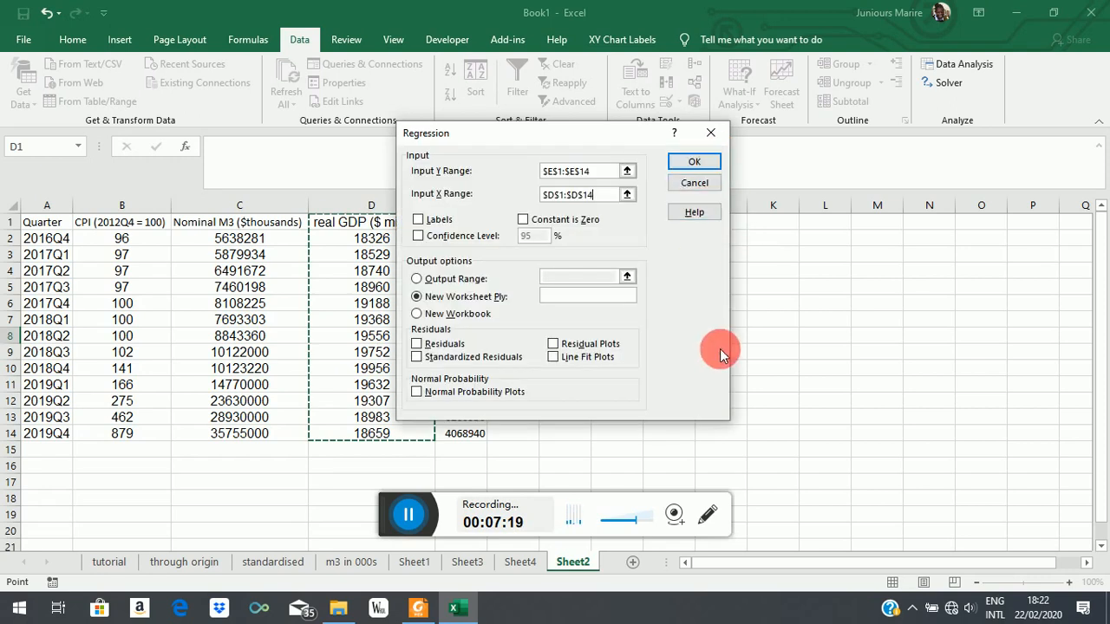
{"action": "left_click", "coordinate": [418, 222]}
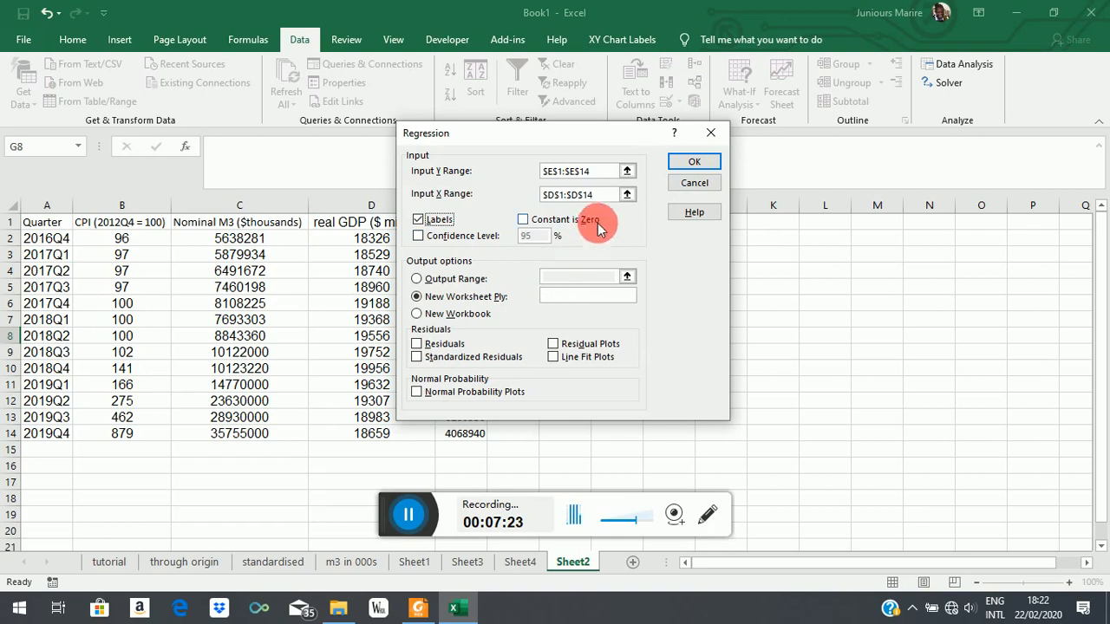
{"action": "left_click", "coordinate": [719, 173]}
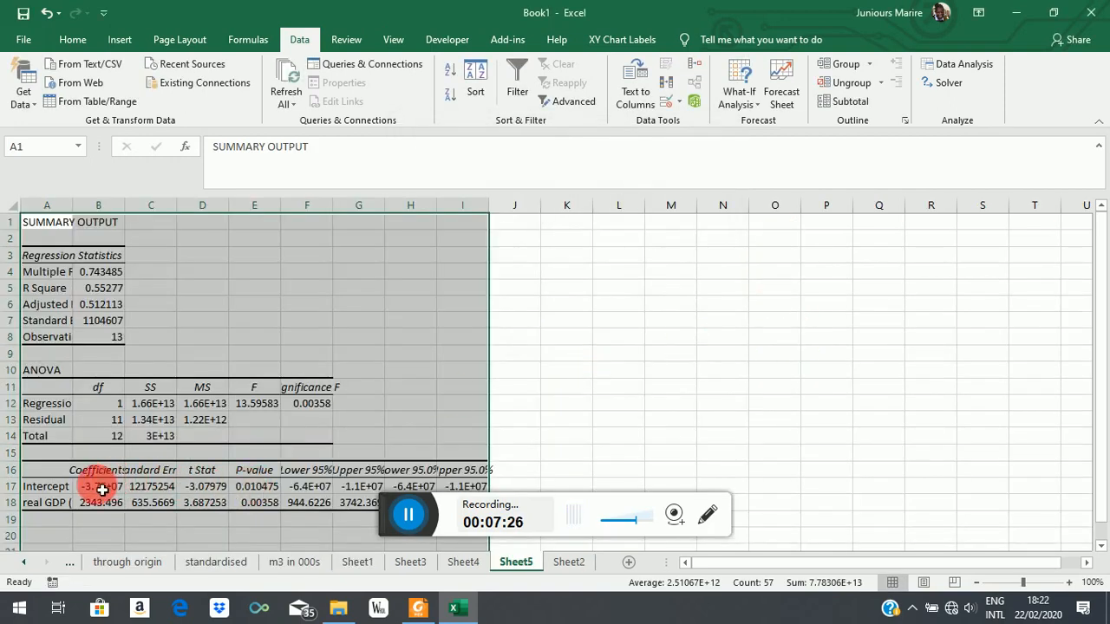
Step: Apply the comma number style to the intercept and real GDP results in B17:I18 of the regression output
{"action": "left_click_drag", "start_coordinate": [101, 490], "coordinate": [455, 506]}
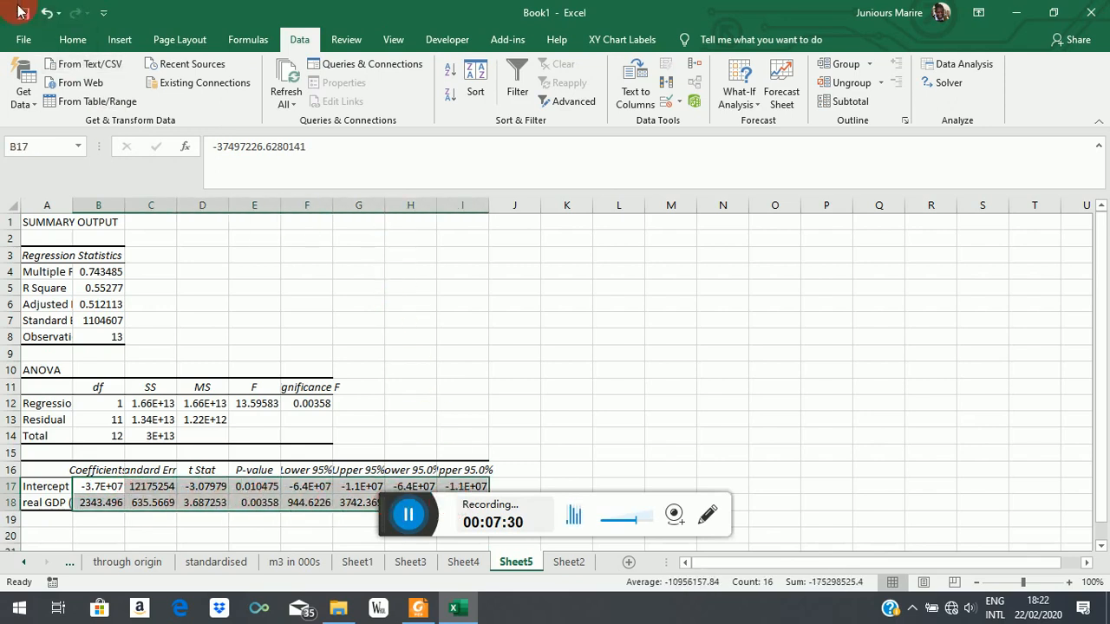
{"action": "left_click", "coordinate": [72, 40]}
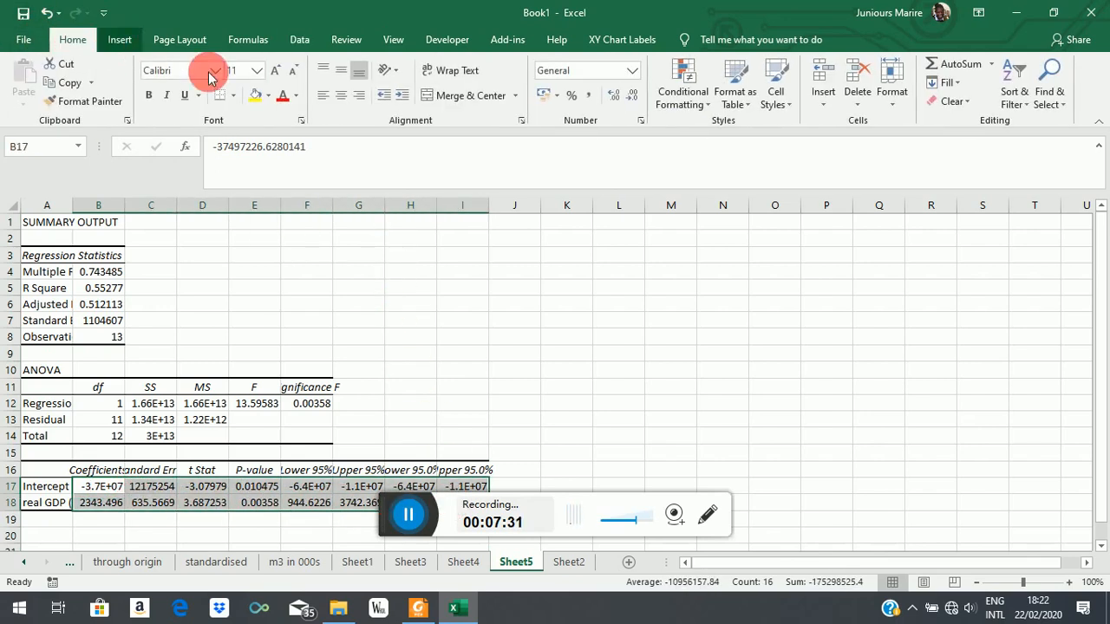
{"action": "left_click", "coordinate": [589, 95]}
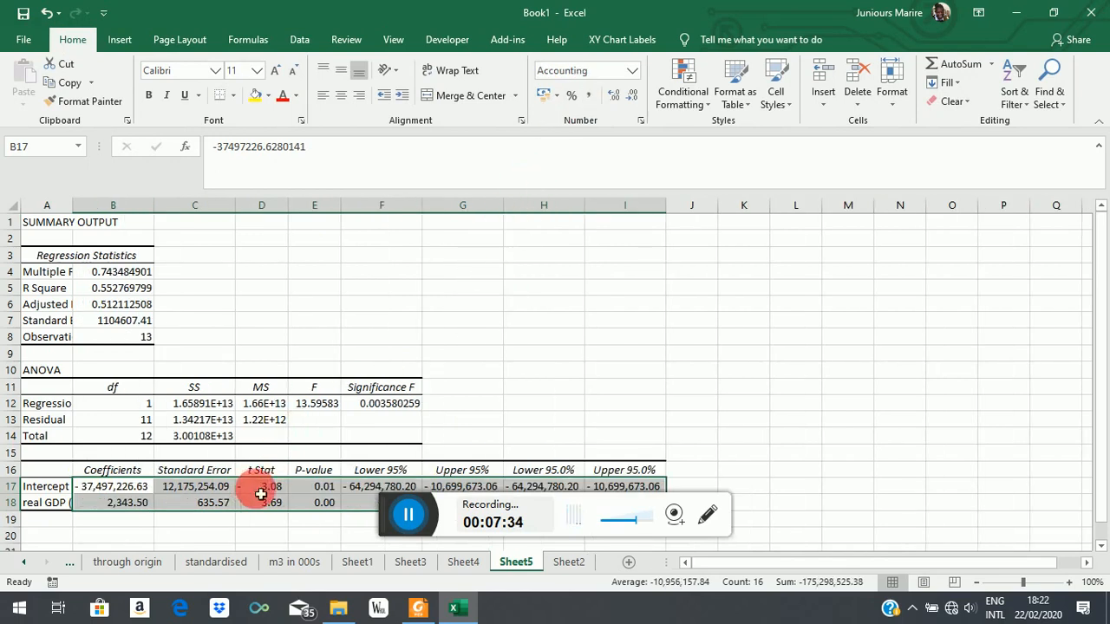
{"action": "left_click", "coordinate": [726, 440]}
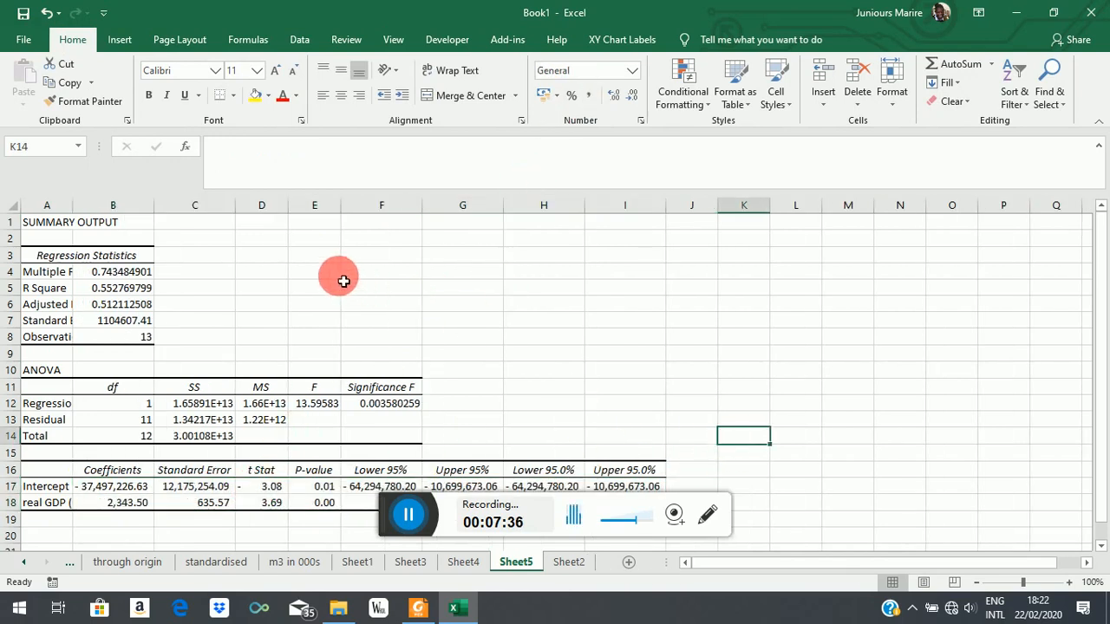
Step: Delete rows 9 to 15 containing the ANOVA table from the regression output
{"action": "scroll", "coordinate": [568, 330], "scroll_direction": "down", "scroll_amount": 1}
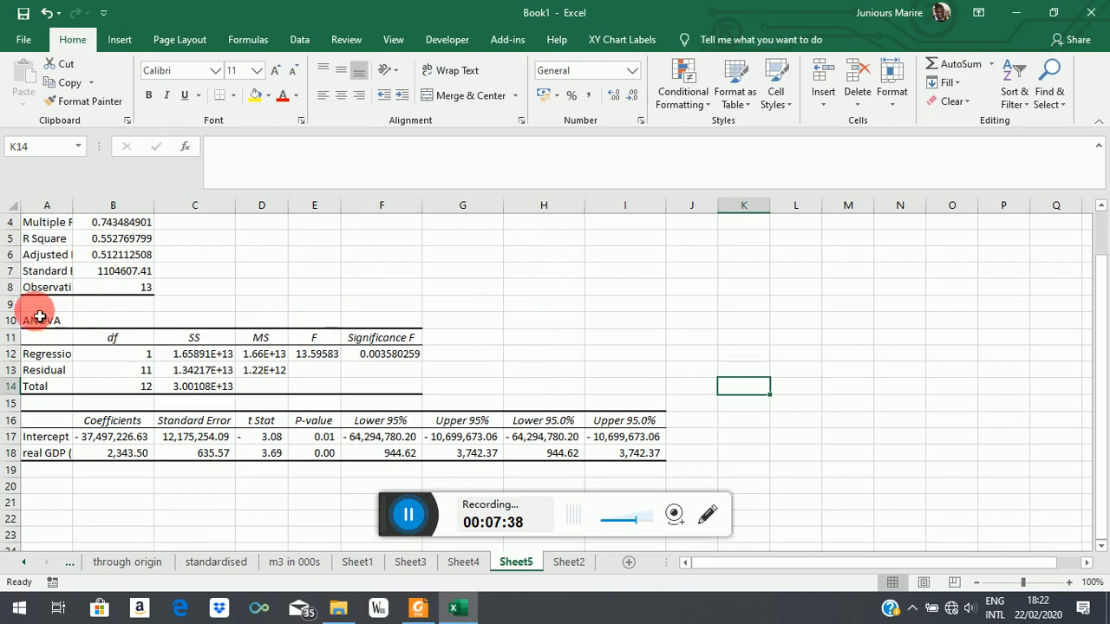
{"action": "left_click_drag", "start_coordinate": [17, 304], "coordinate": [14, 399]}
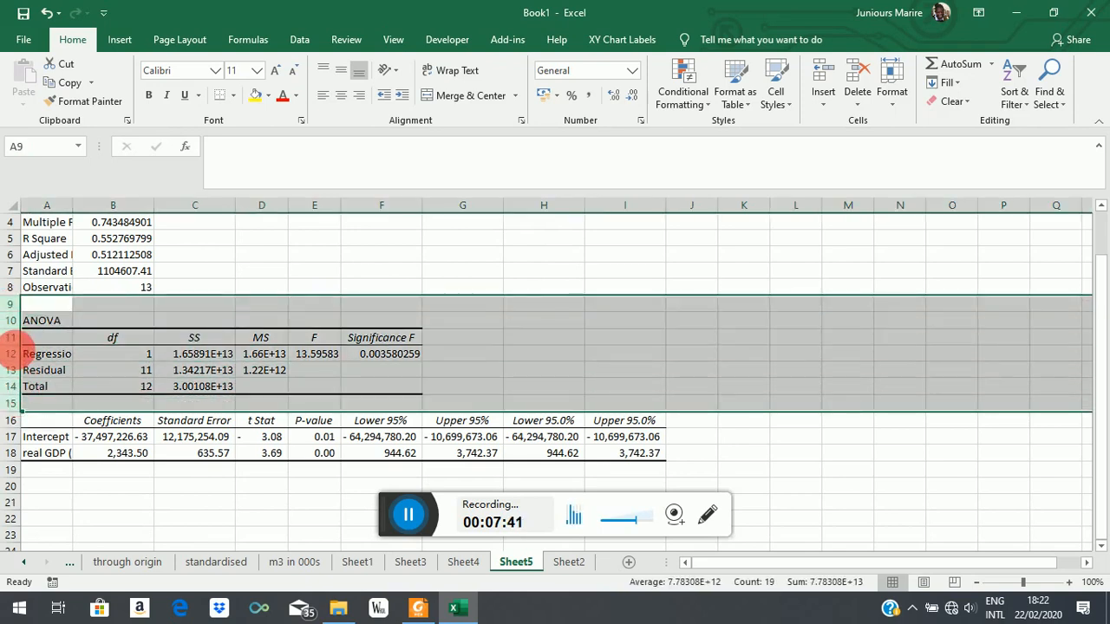
{"action": "right_click", "coordinate": [16, 354]}
{"action": "left_click", "coordinate": [45, 468]}
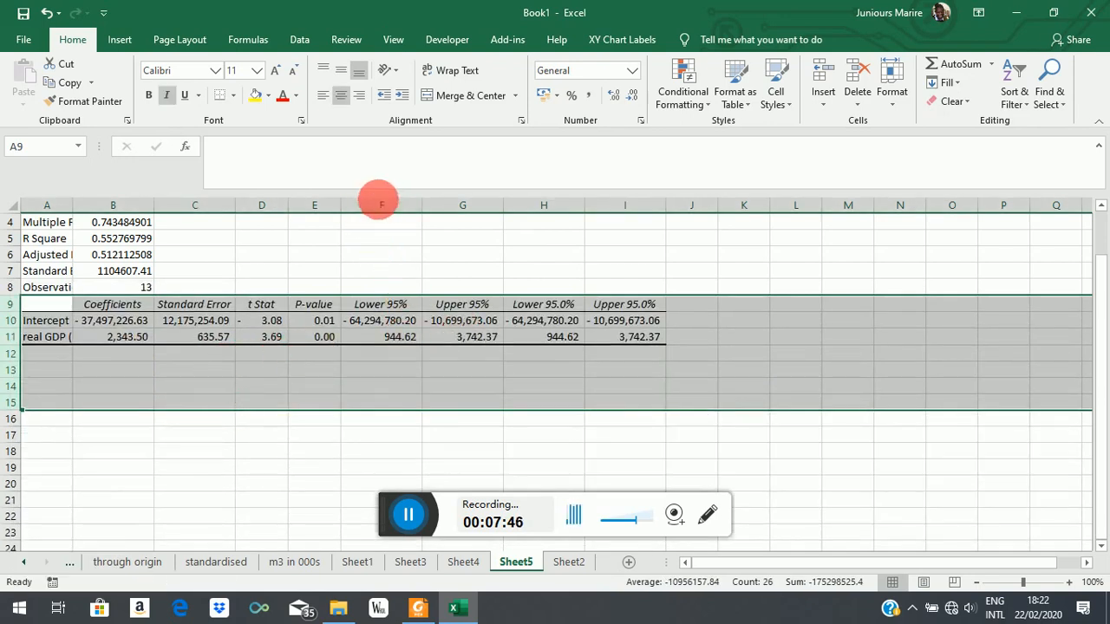
Step: Delete columns F to I containing the lower and upper 95% confidence bounds
{"action": "left_click_drag", "start_coordinate": [378, 201], "coordinate": [646, 217]}
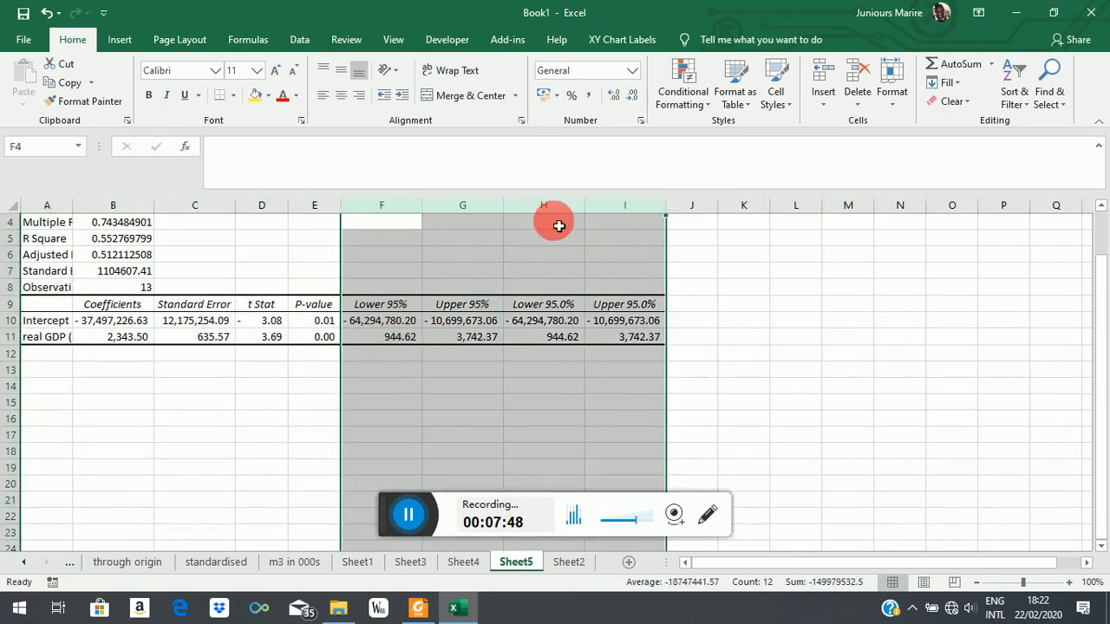
{"action": "right_click", "coordinate": [495, 209]}
{"action": "left_click", "coordinate": [535, 338]}
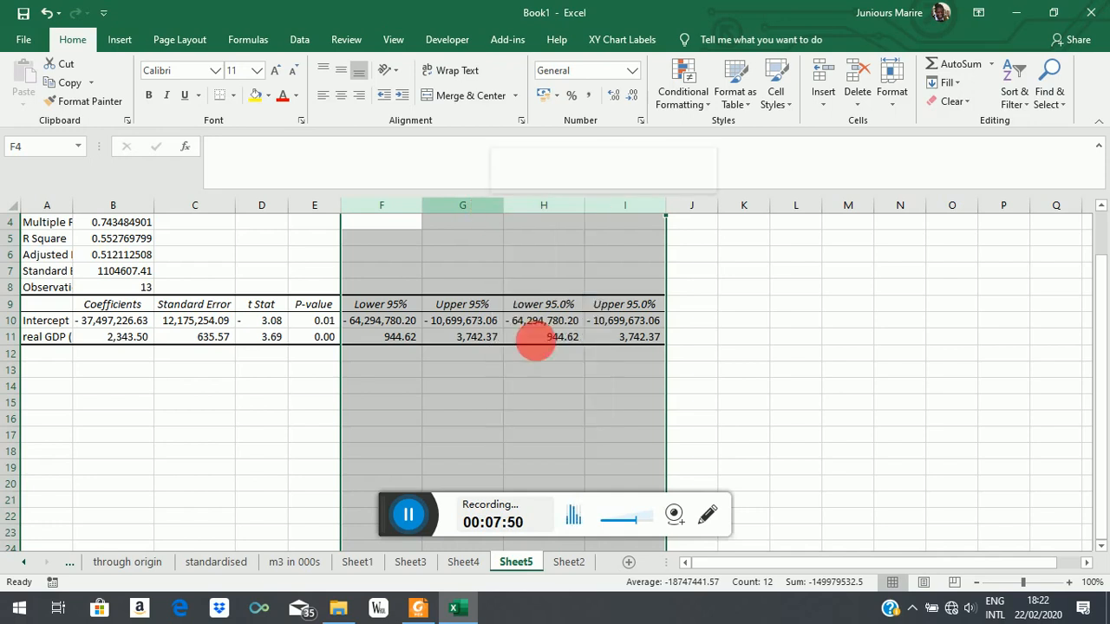
{"action": "left_click", "coordinate": [629, 353]}
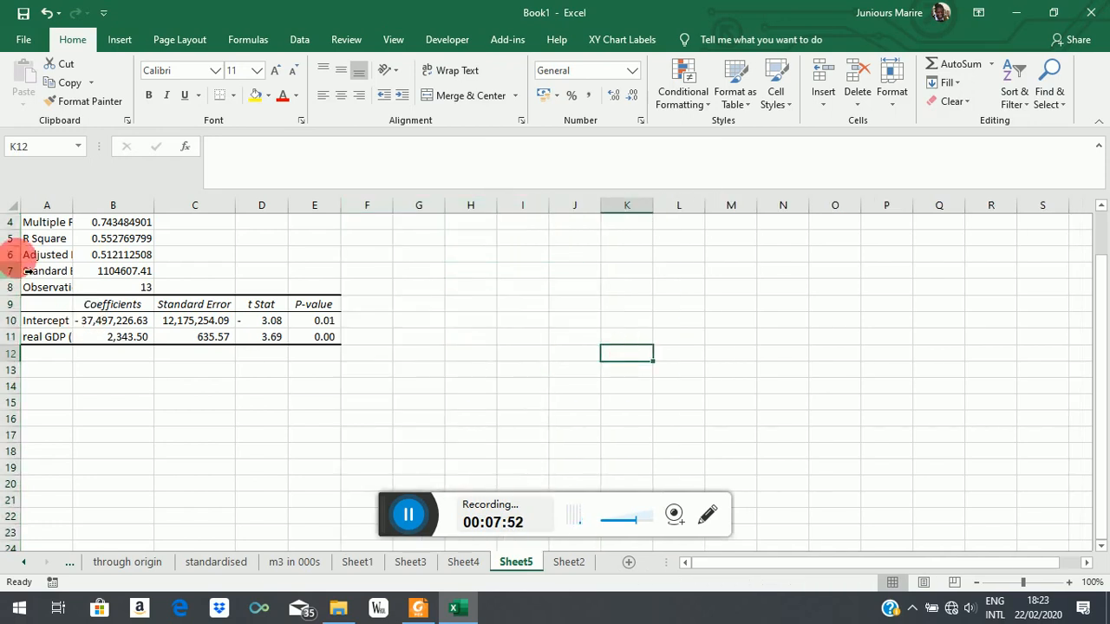
Step: Autofit column A so the regression statistic and variable labels fit in full
{"action": "left_click", "coordinate": [124, 243]}
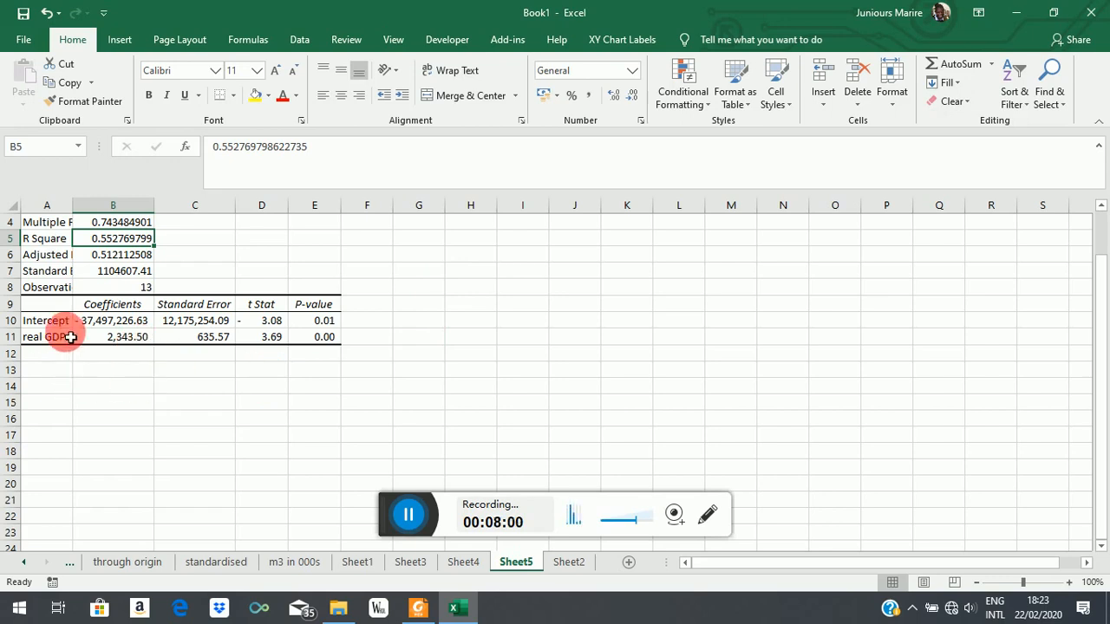
{"action": "double_click", "coordinate": [72, 205]}
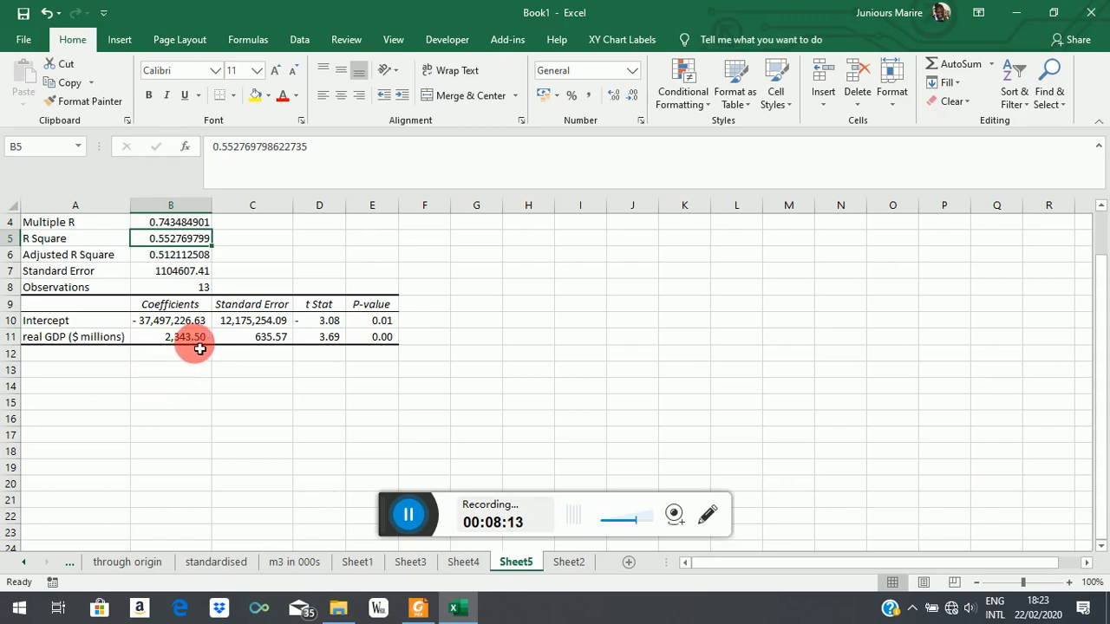
{"action": "left_click", "coordinate": [175, 226]}
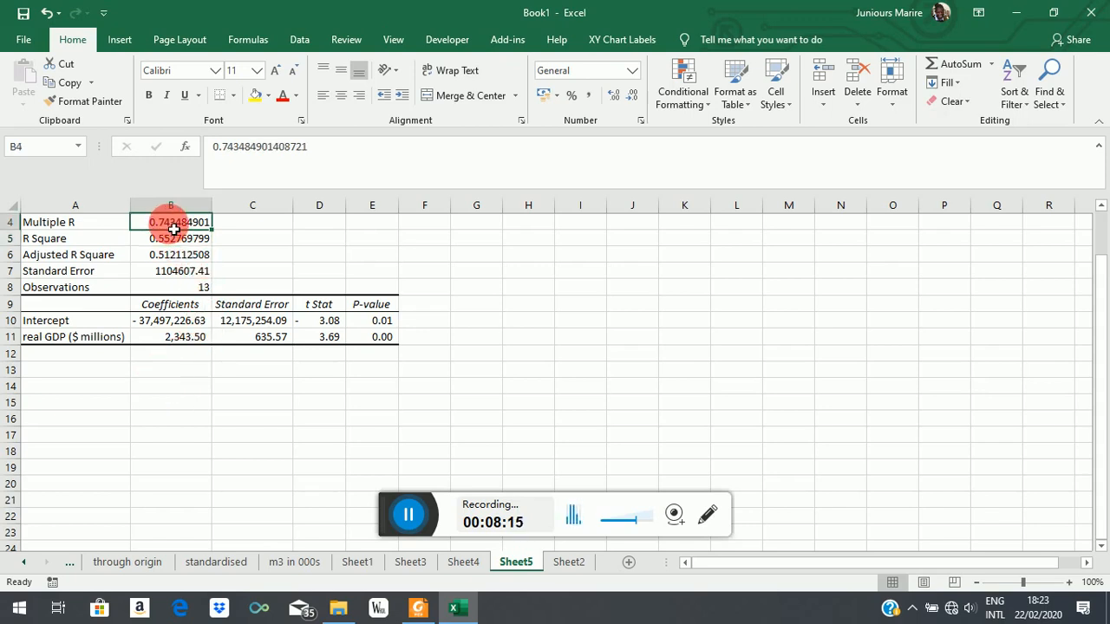
{"action": "left_click", "coordinate": [78, 335]}
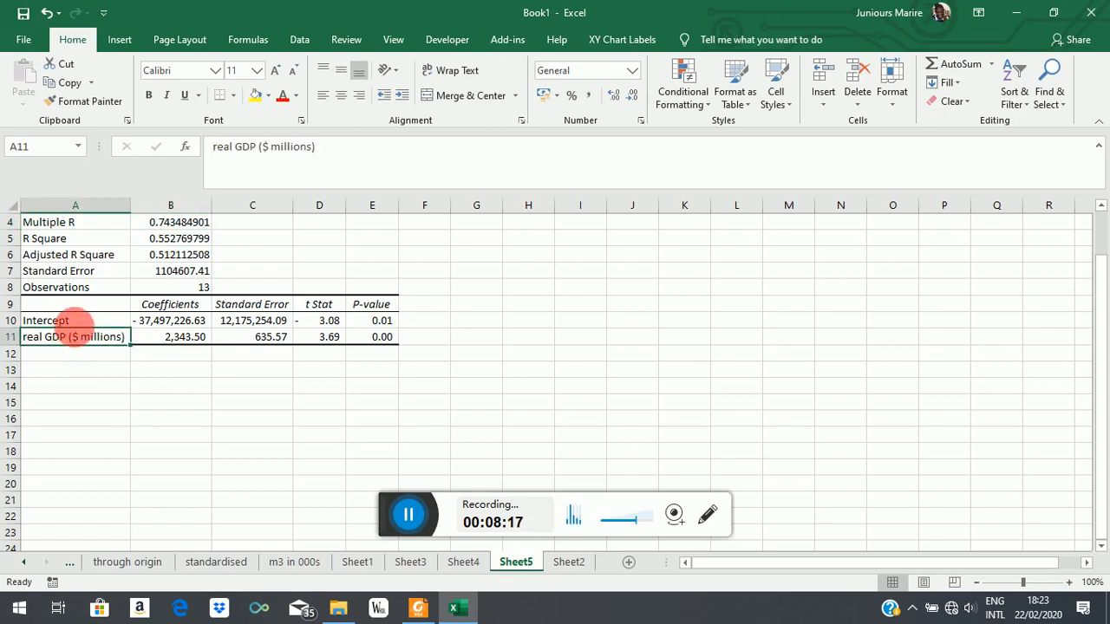
Step: Enter the dependent variable label "M/P ($000s)" in cell A9, above the Intercept row
{"action": "left_click", "coordinate": [76, 312]}
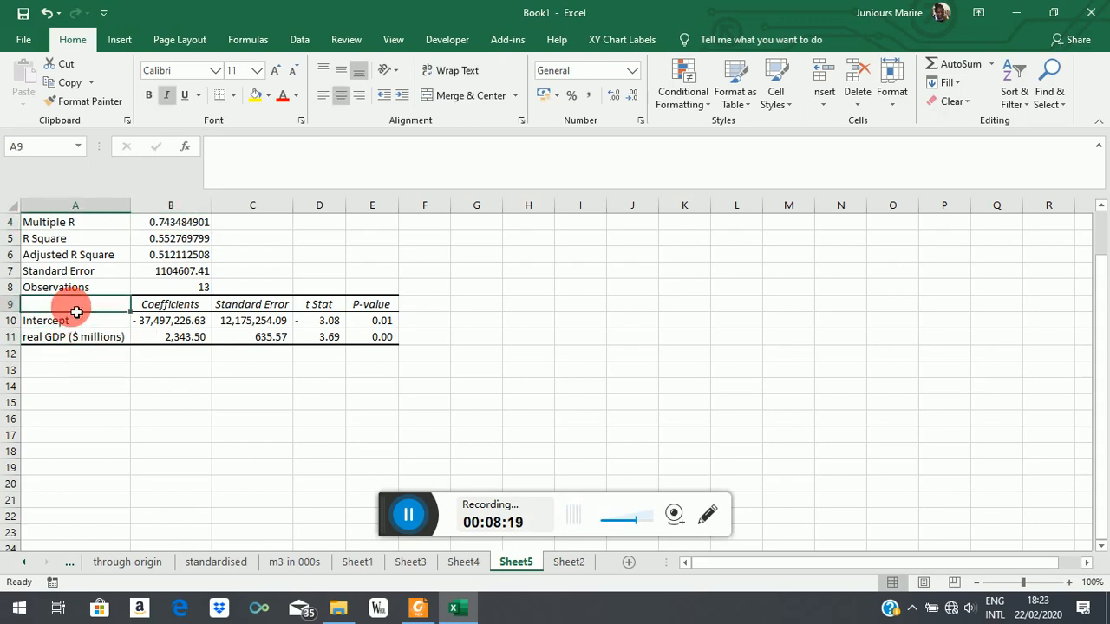
{"action": "type", "text": "M/P ("}
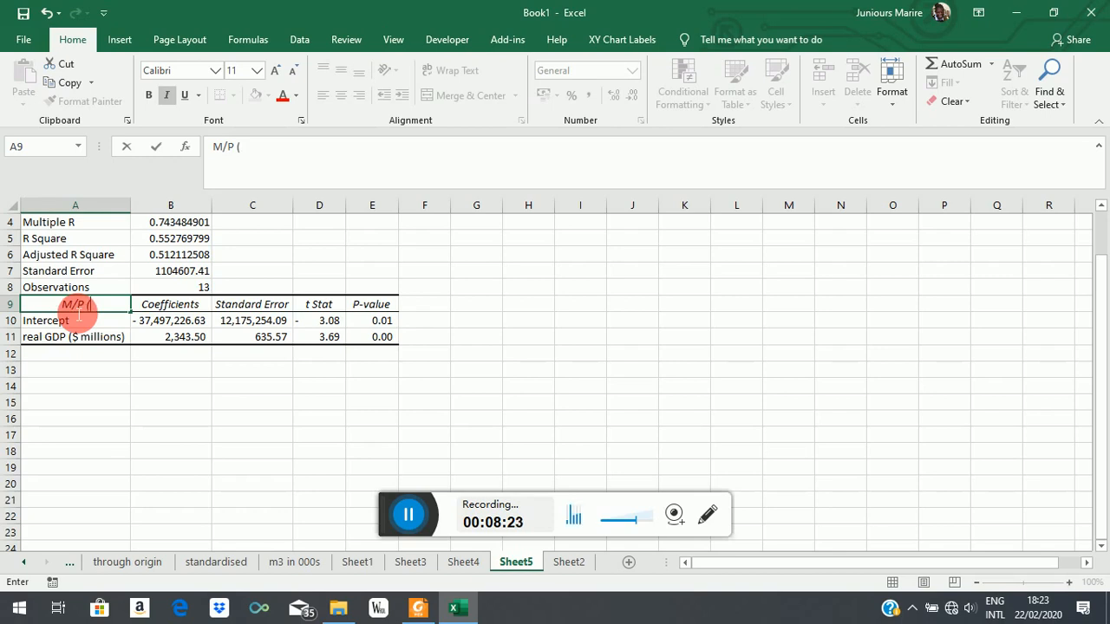
{"action": "type", "text": "000s)"}
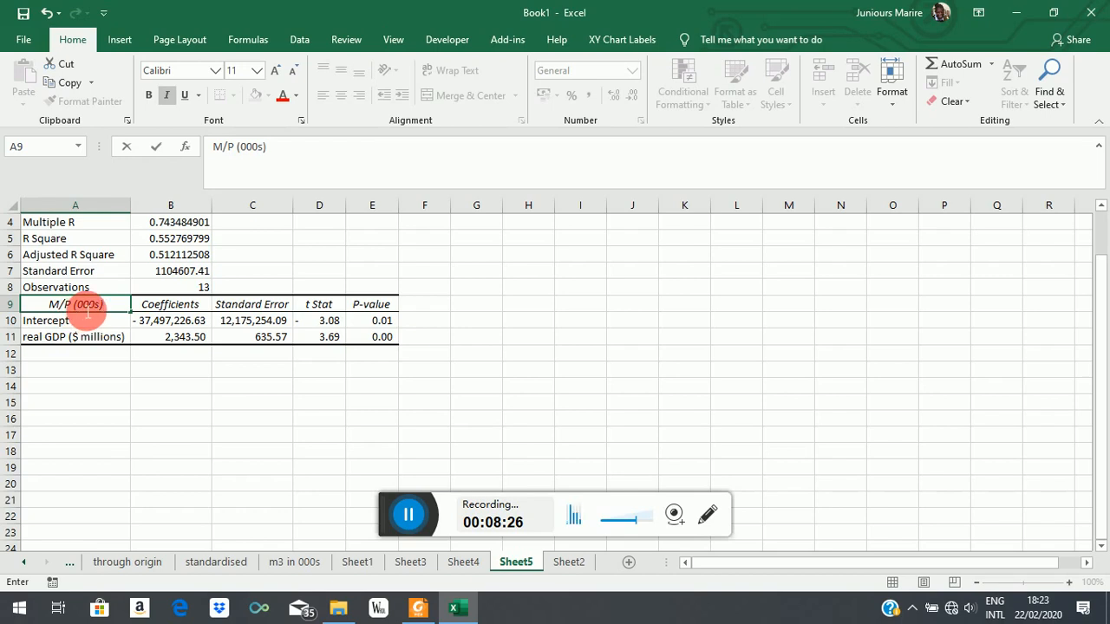
{"action": "type", "text": "$"}
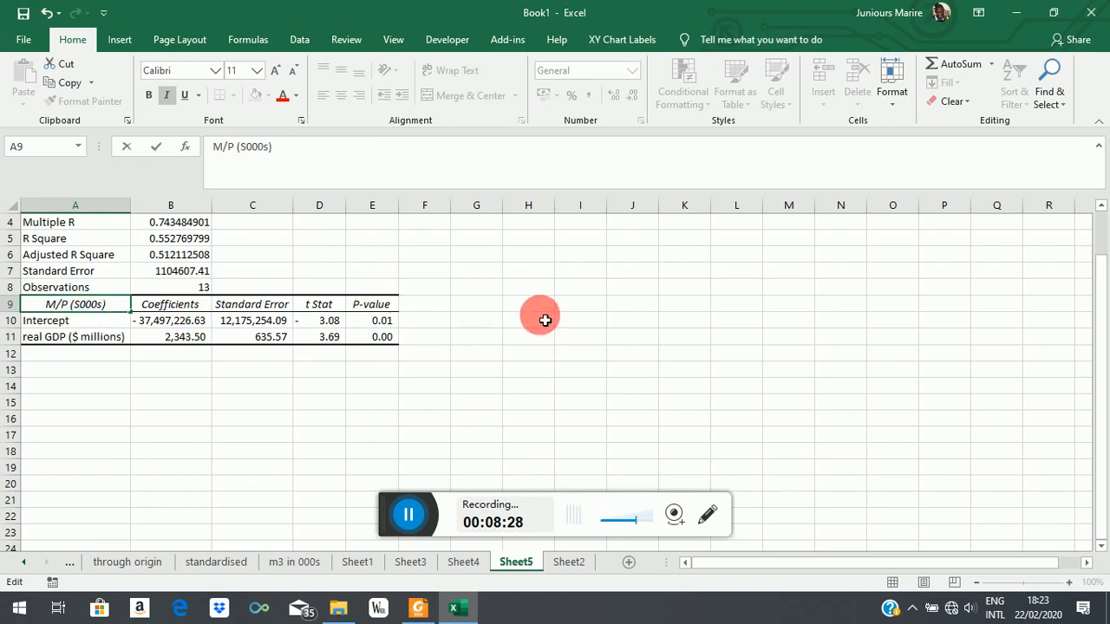
{"action": "left_click", "coordinate": [537, 320]}
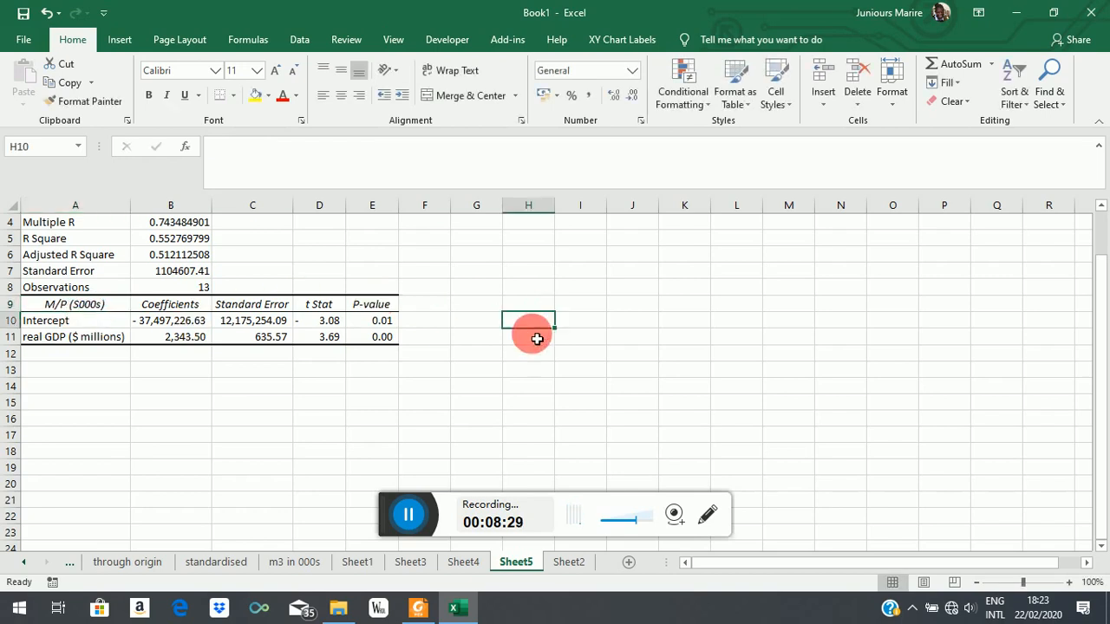
{"action": "double_click", "coordinate": [82, 305]}
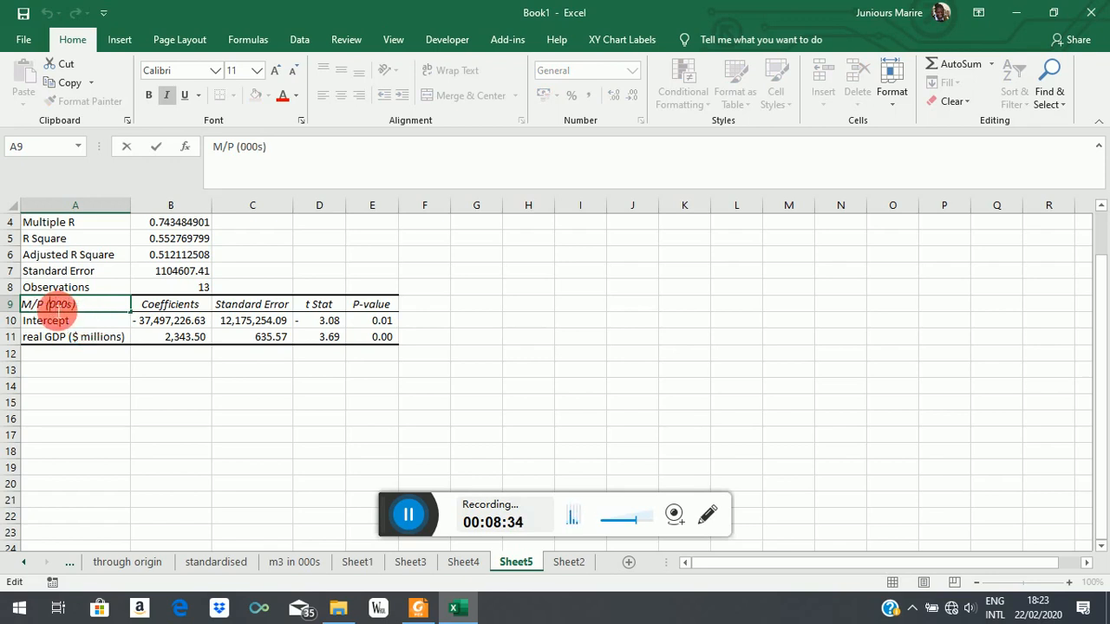
{"action": "left_click", "coordinate": [471, 340]}
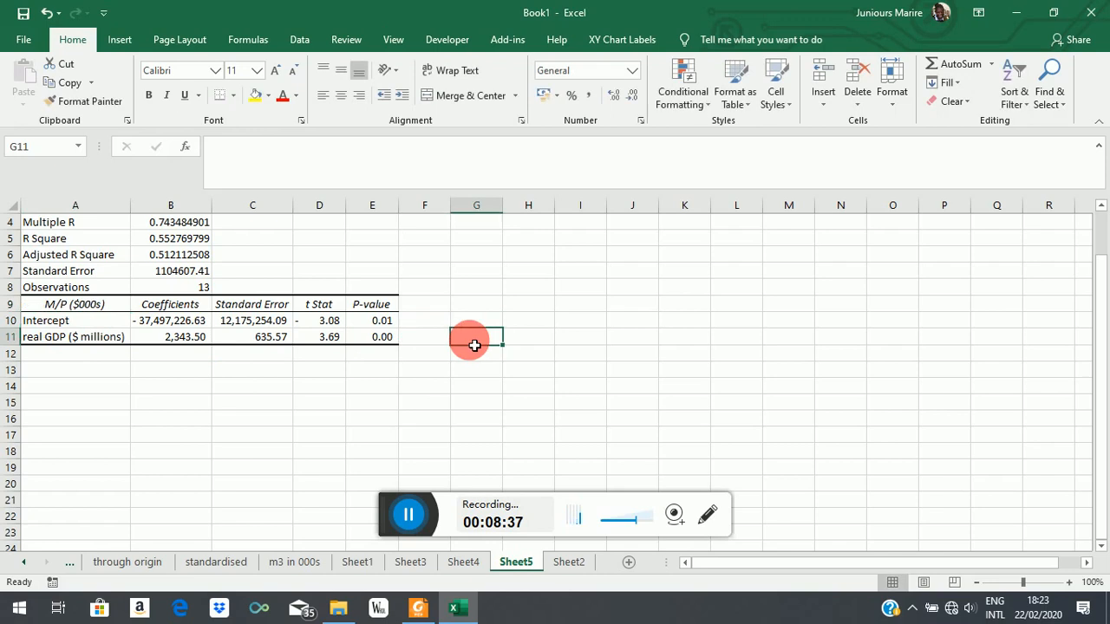
Step: Write the estimated money demand equation "M/P = -37497227 + 2344Y" in cell A13 below the coefficients table
{"action": "left_click", "coordinate": [99, 371]}
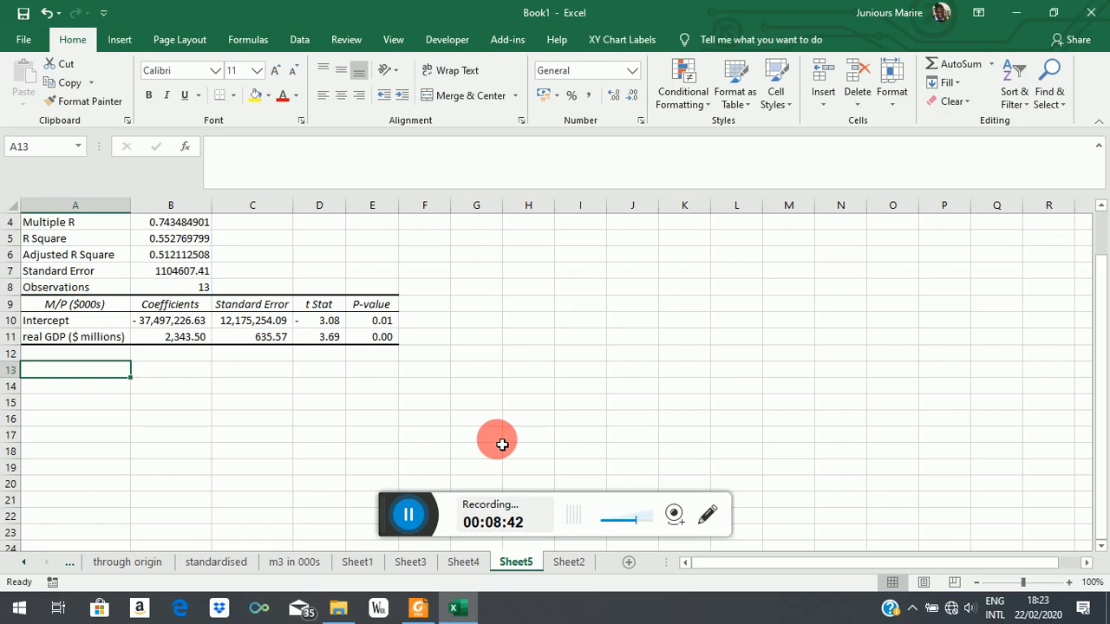
{"action": "type", "text": "M/P = -37497227 + 2344Y"}
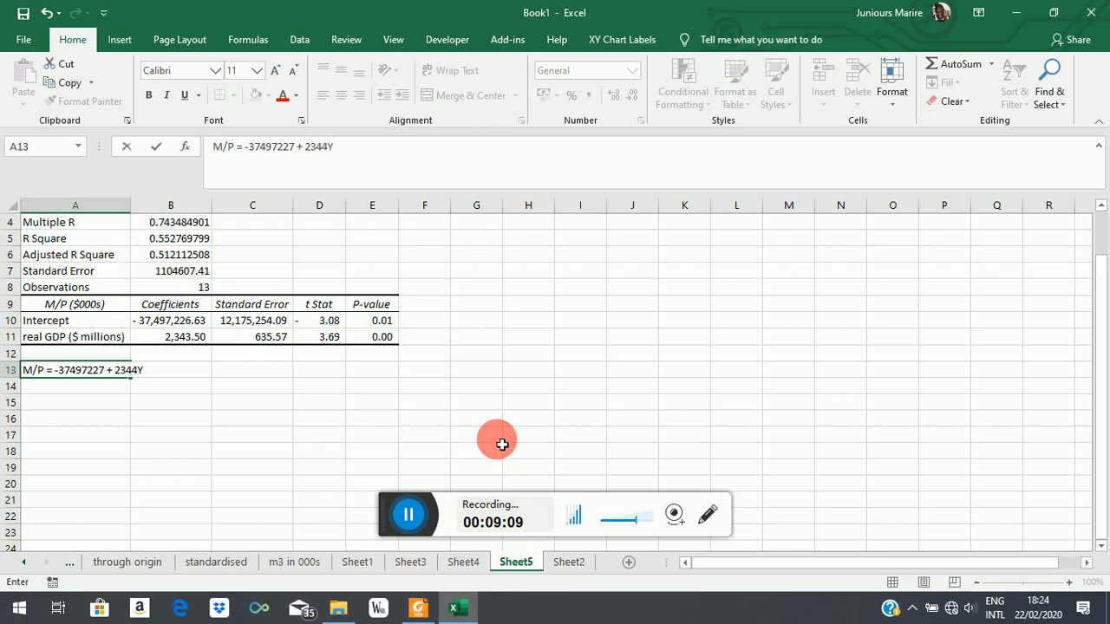
{"action": "left_click", "coordinate": [164, 420]}
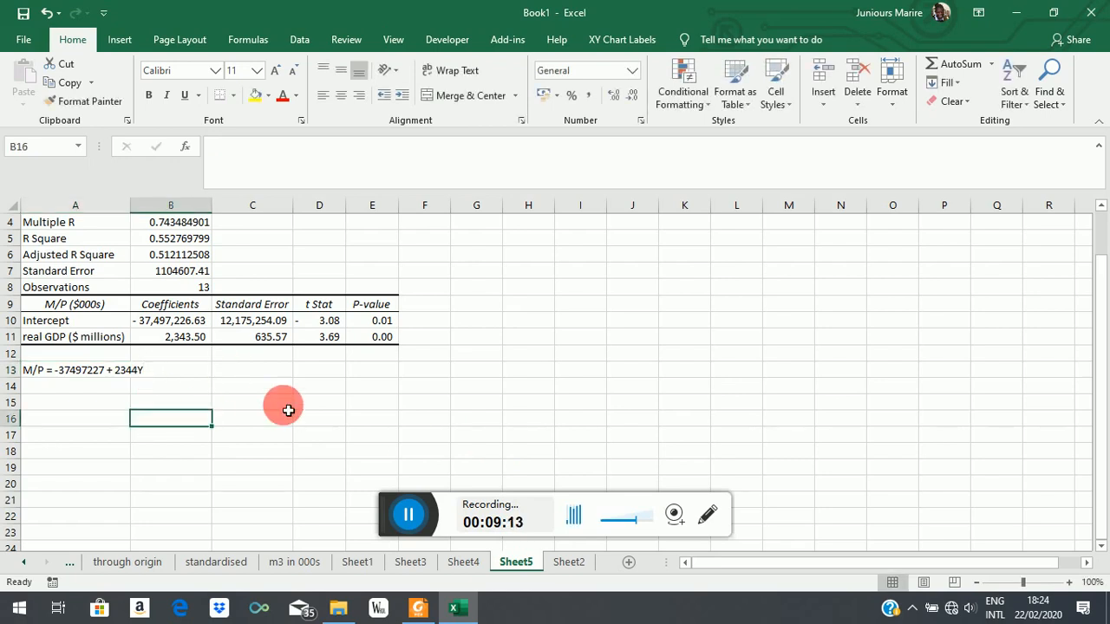
Step: Review the real GDP and M/P data on Sheet2, and return to cell A14 below the equation on Sheet5
{"action": "left_click", "coordinate": [568, 562]}
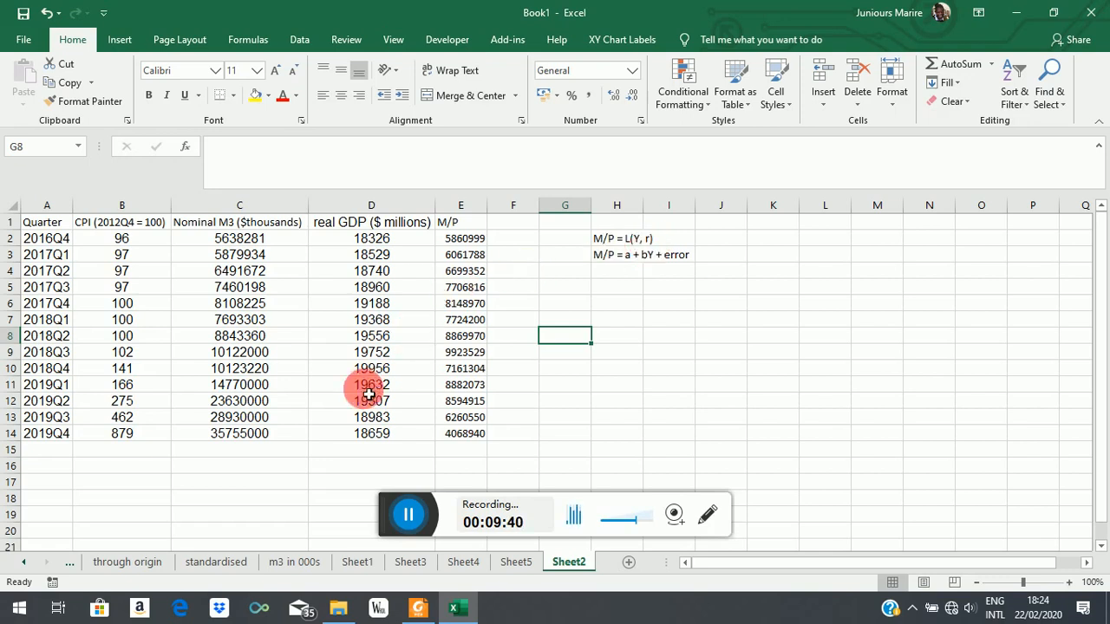
{"action": "left_click", "coordinate": [514, 564]}
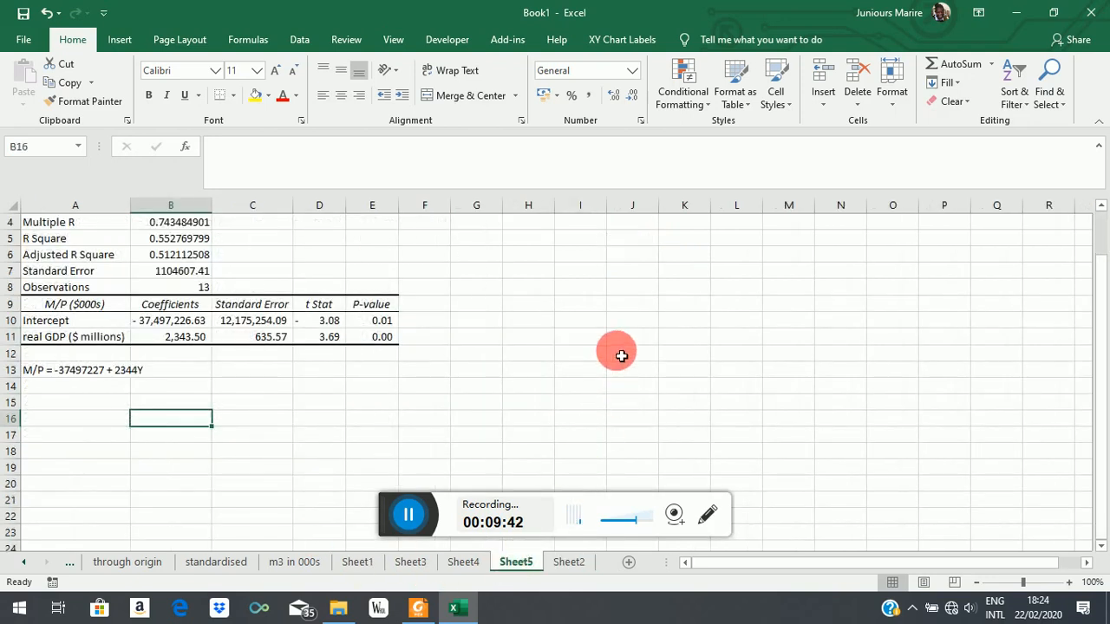
{"action": "left_click", "coordinate": [74, 385]}
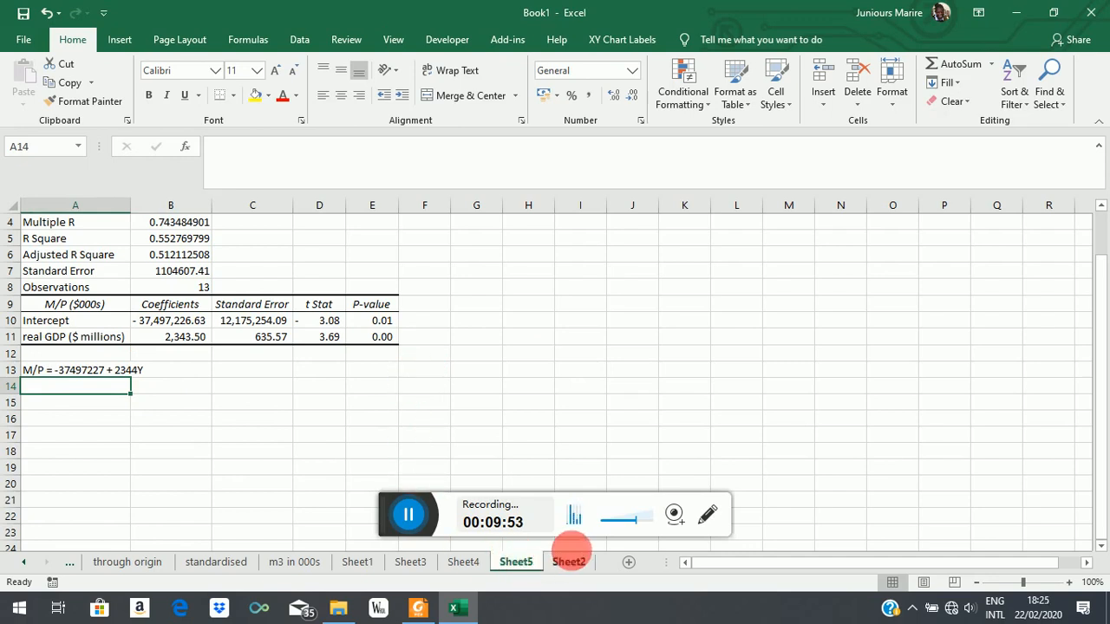
Step: Write in Sheet5 cell A14 "When real income increases by $1m, on average, the demand for real money balances increases by $2344", checking units on Sheet2
{"action": "left_click", "coordinate": [570, 562]}
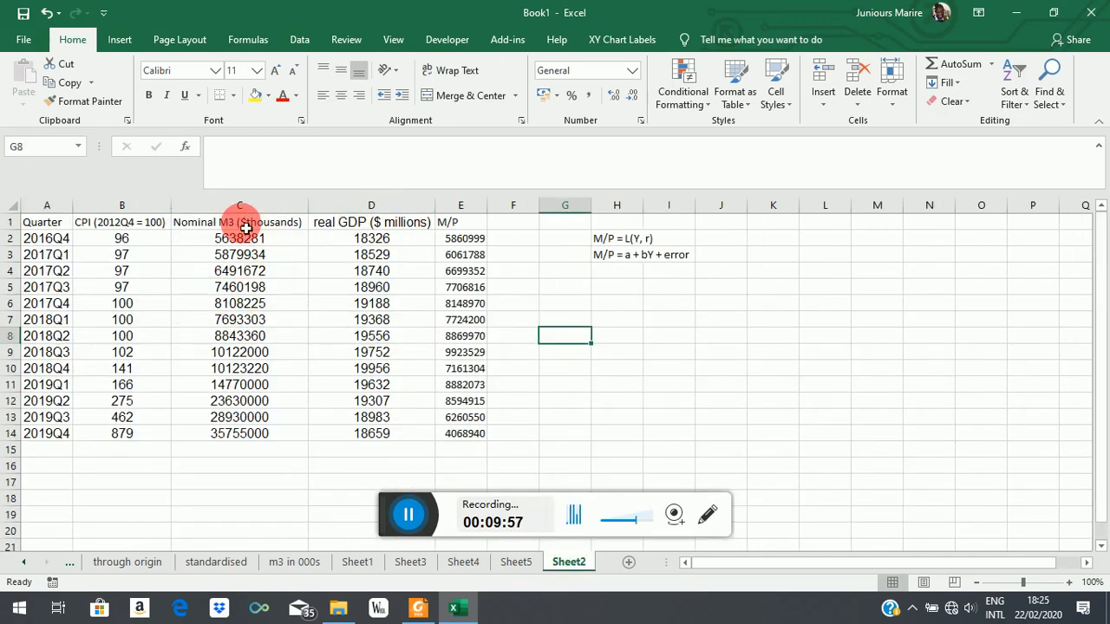
{"action": "left_click", "coordinate": [513, 562]}
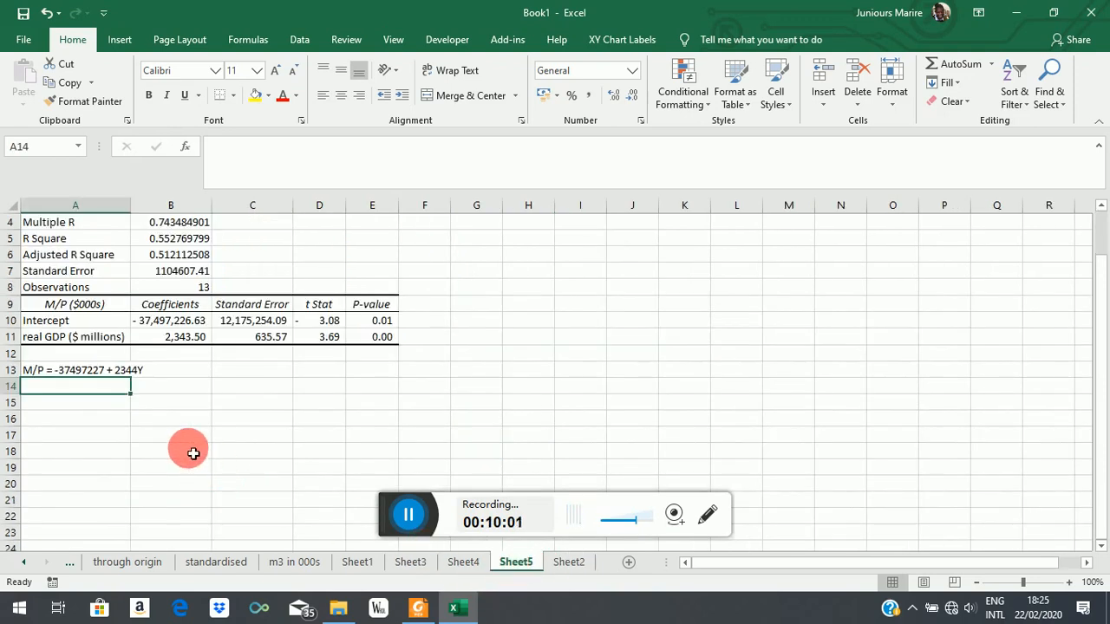
{"action": "type", "text": "W"}
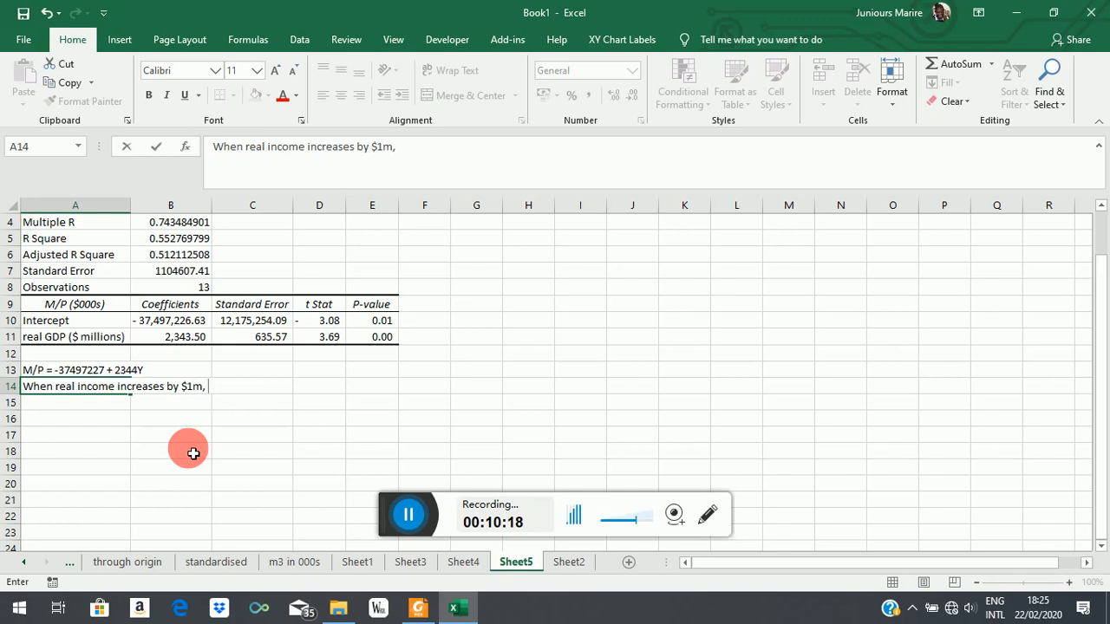
{"action": "type", "text": "on average"}
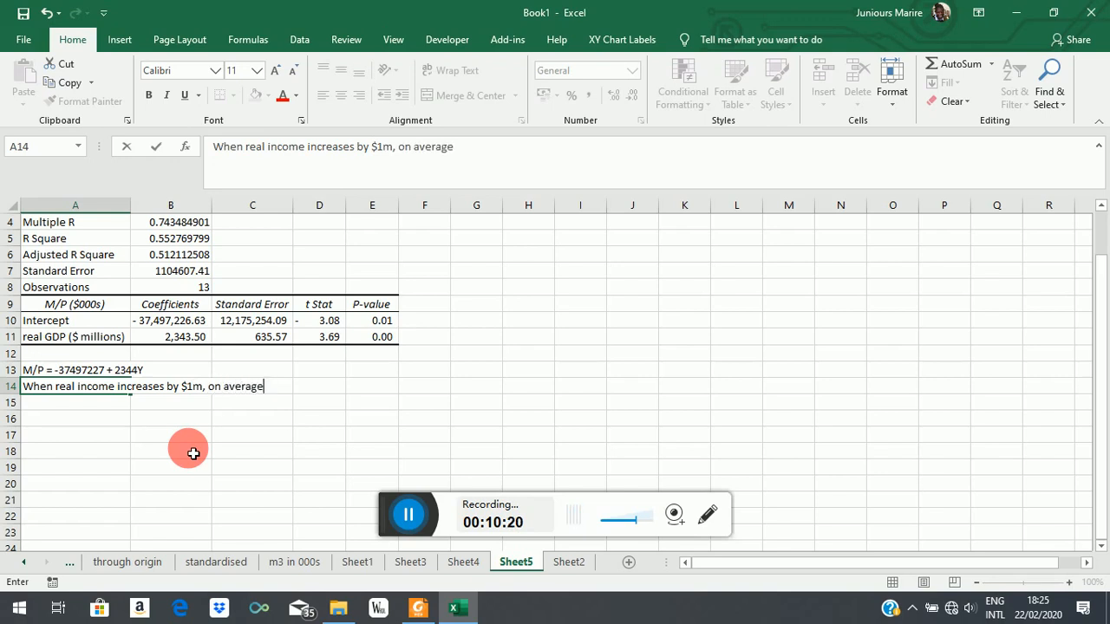
{"action": "type", "text": ", the demand for real money "}
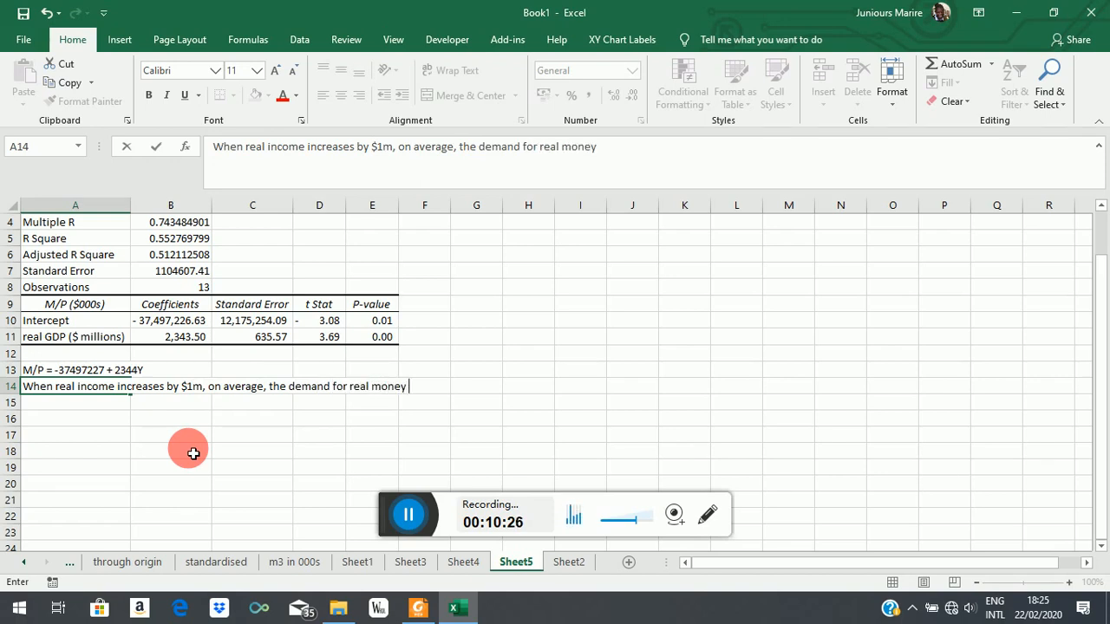
{"action": "type", "text": "balances i"}
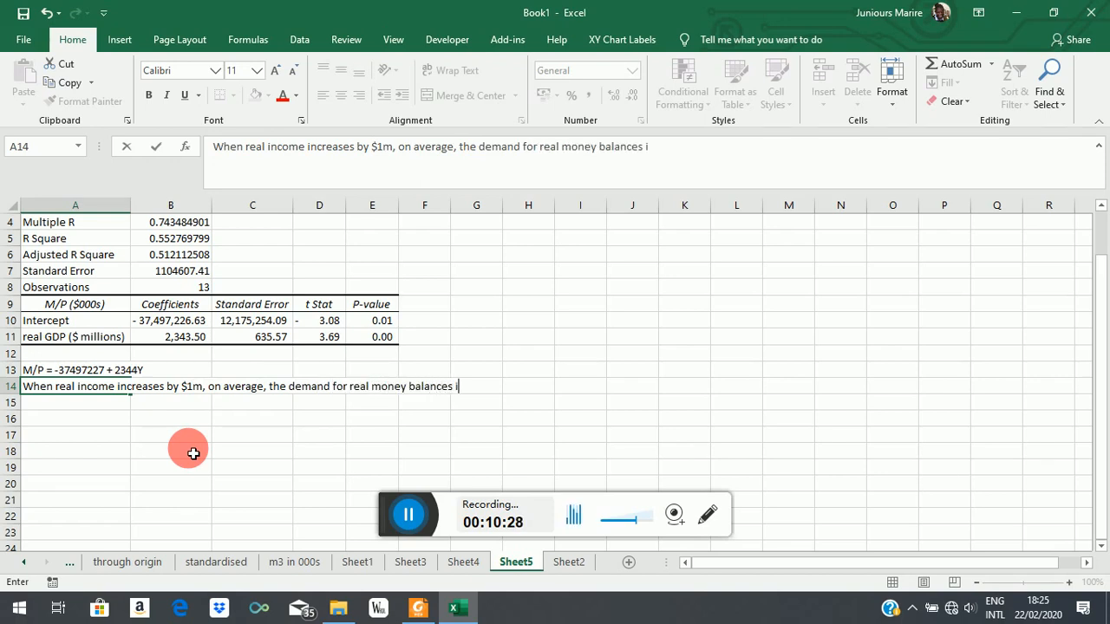
{"action": "type", "text": "ncreases by 2344"}
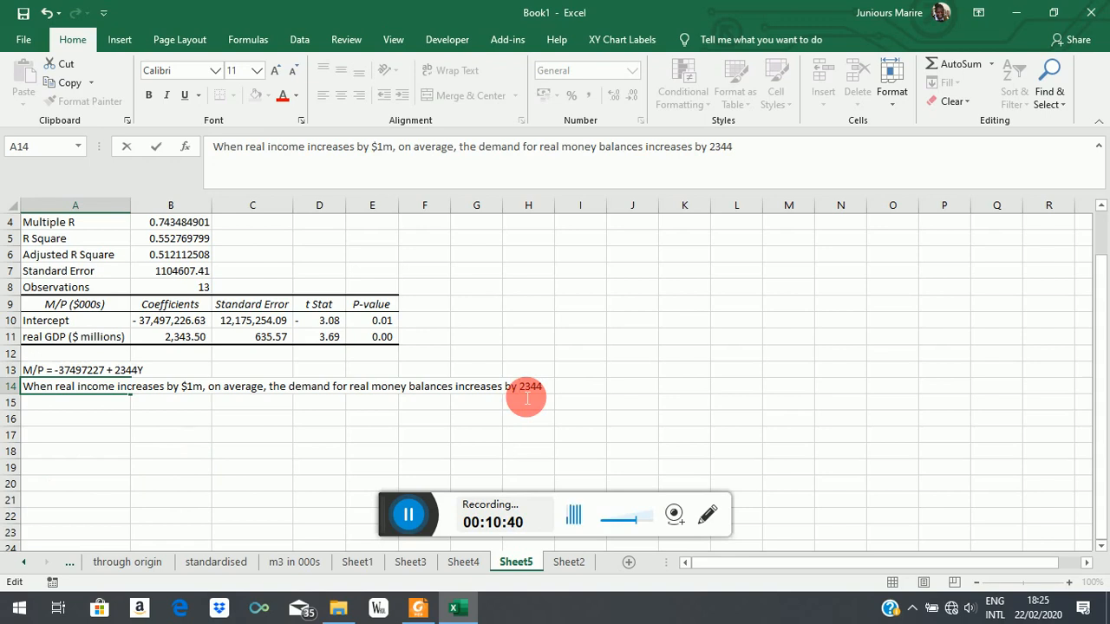
{"action": "type", "text": "$"}
{"action": "left_click", "coordinate": [562, 387]}
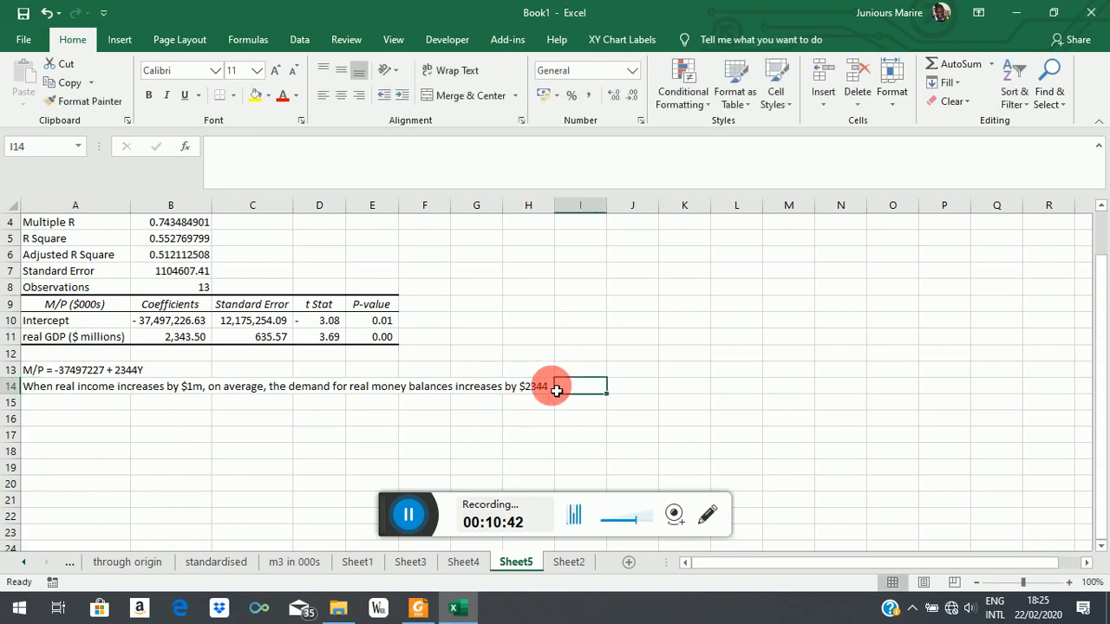
Step: Append the unit note "(in thousands)." to the end of the interpretation sentence in cell A14
{"action": "left_click", "coordinate": [29, 383]}
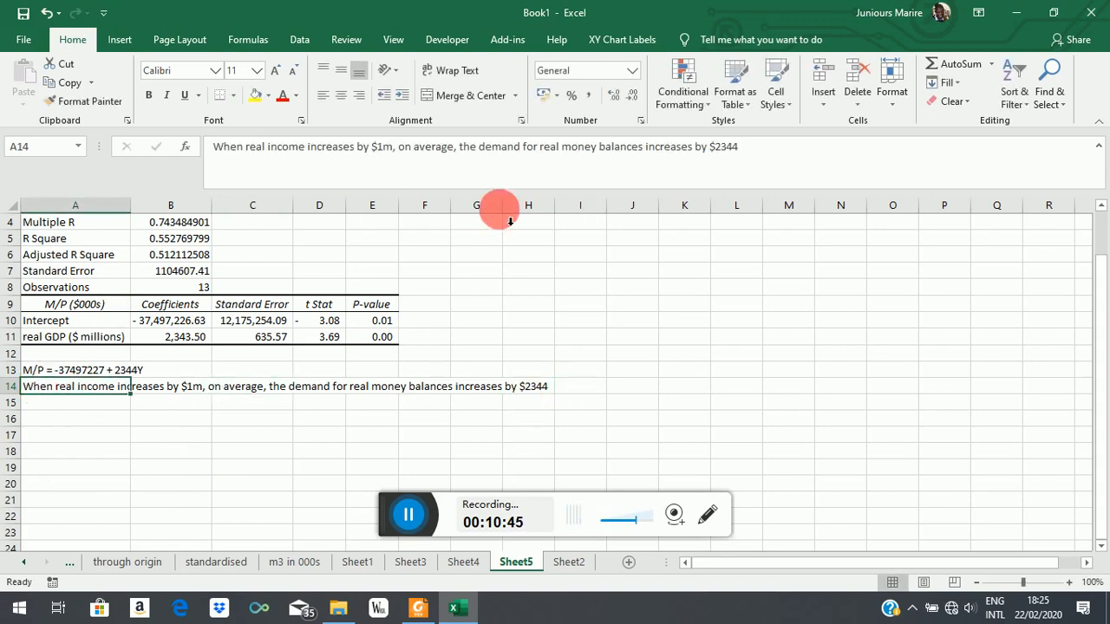
{"action": "left_click", "coordinate": [754, 168]}
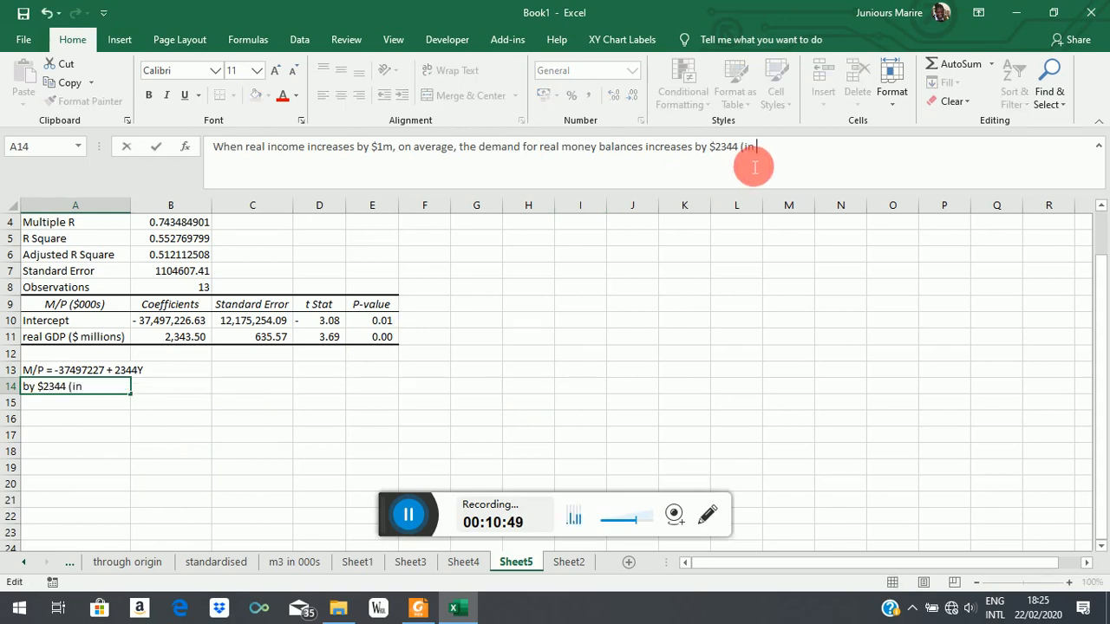
{"action": "type", "text": "(in thousand"}
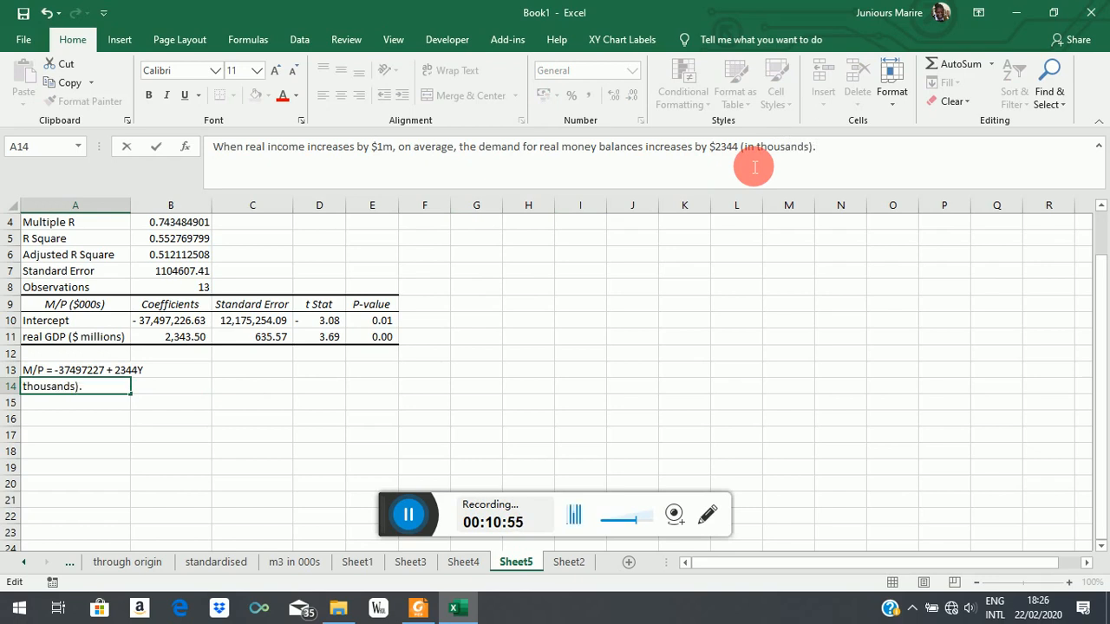
{"action": "type", "text": "s)."}
{"action": "key", "text": "Return"}
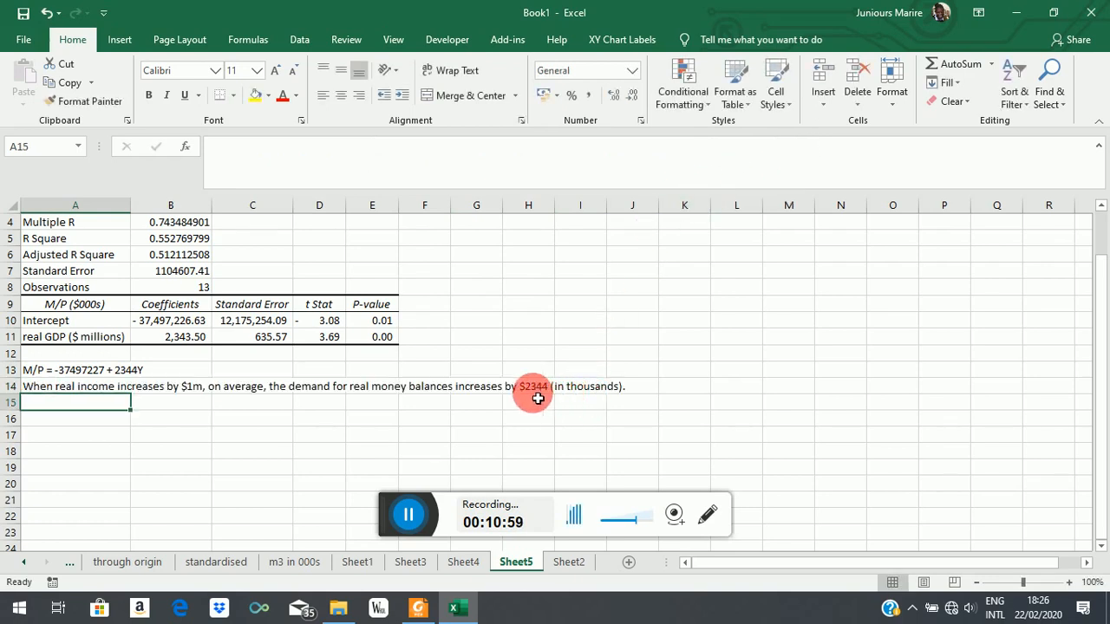
Step: Check the nominal M3 units on Sheet2 and restate the amount in Sheet5's A14 sentence as "$2.344 m", replacing the thousands note
{"action": "left_click", "coordinate": [44, 388]}
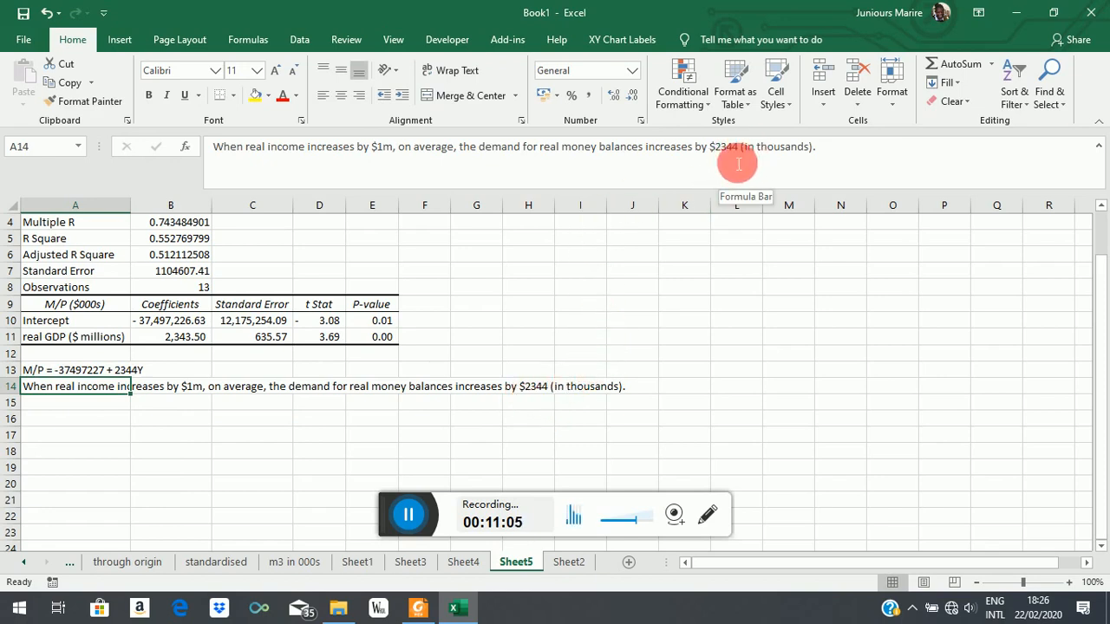
{"action": "left_click", "coordinate": [580, 563]}
{"action": "left_click", "coordinate": [250, 223]}
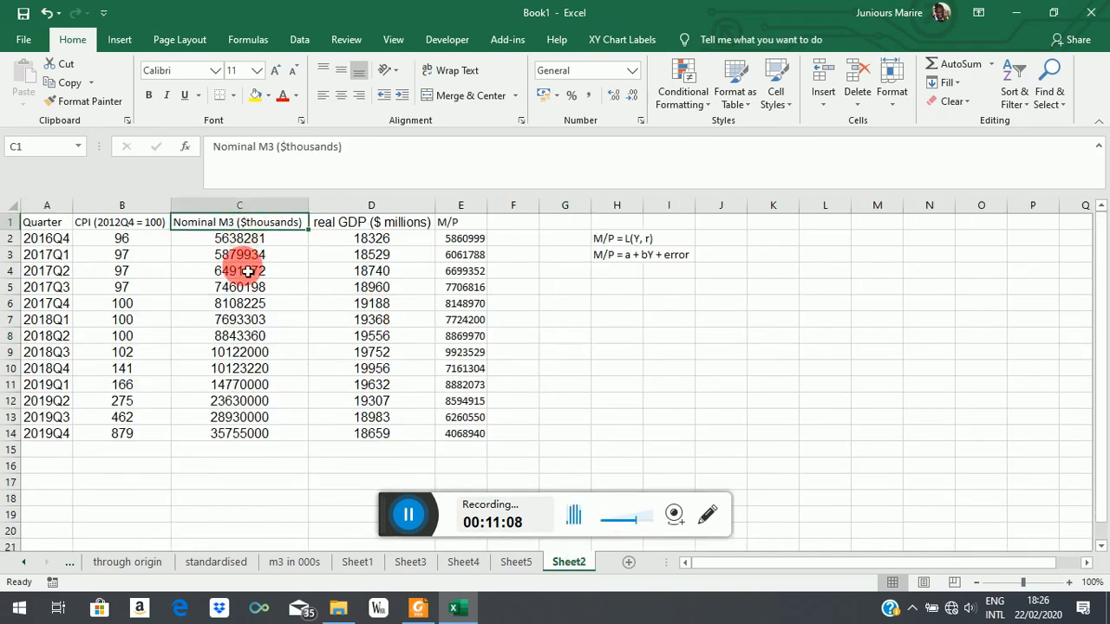
{"action": "left_click", "coordinate": [516, 562]}
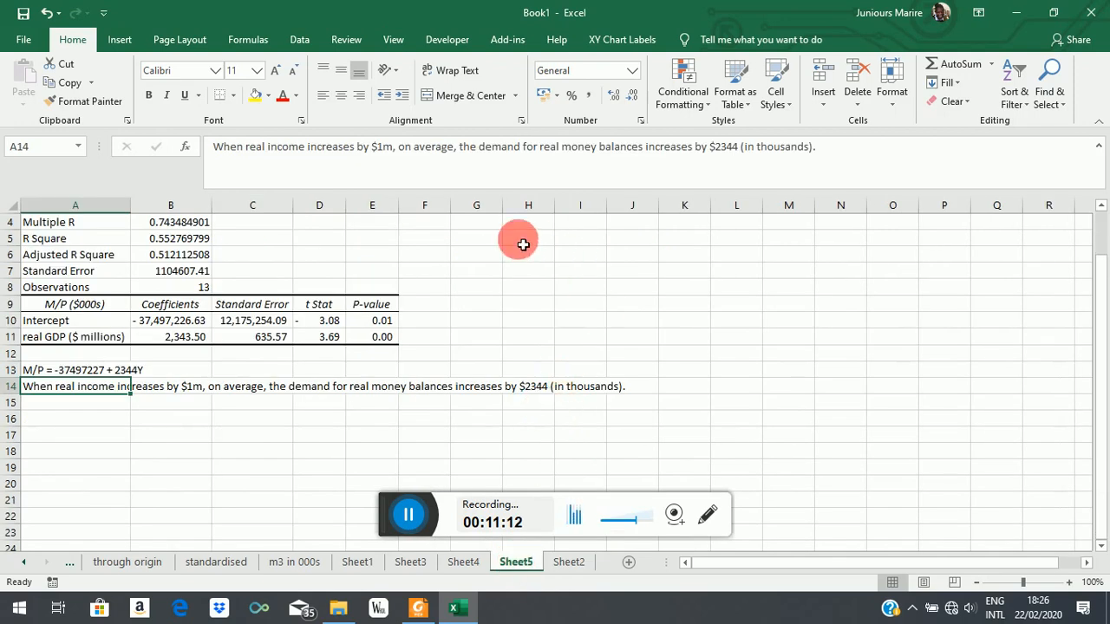
{"action": "left_click", "coordinate": [727, 155]}
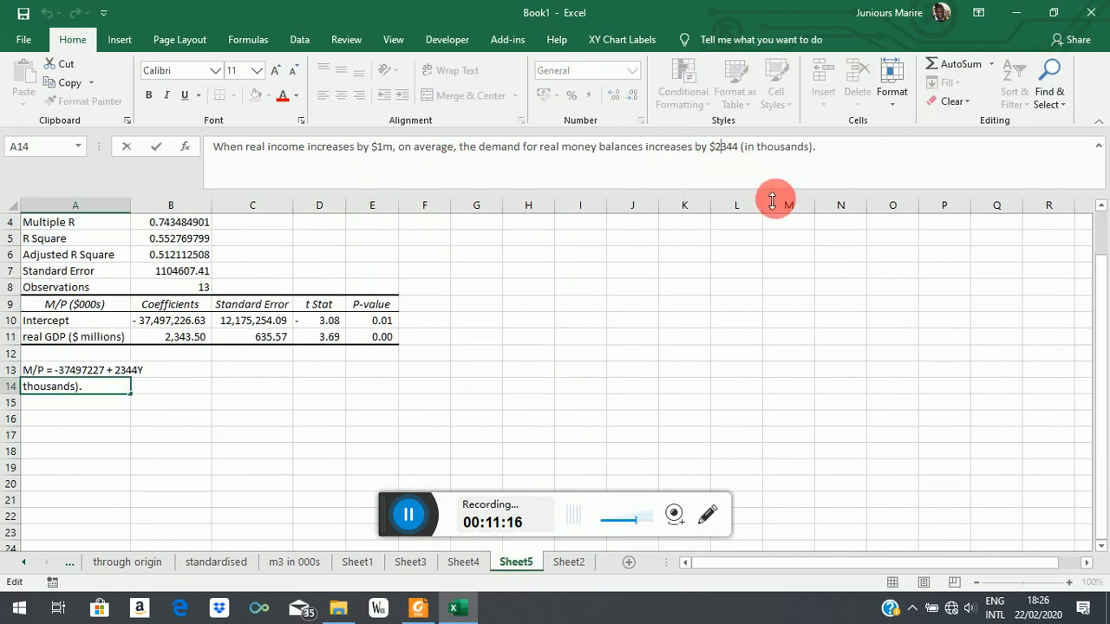
{"action": "type", "text": "."}
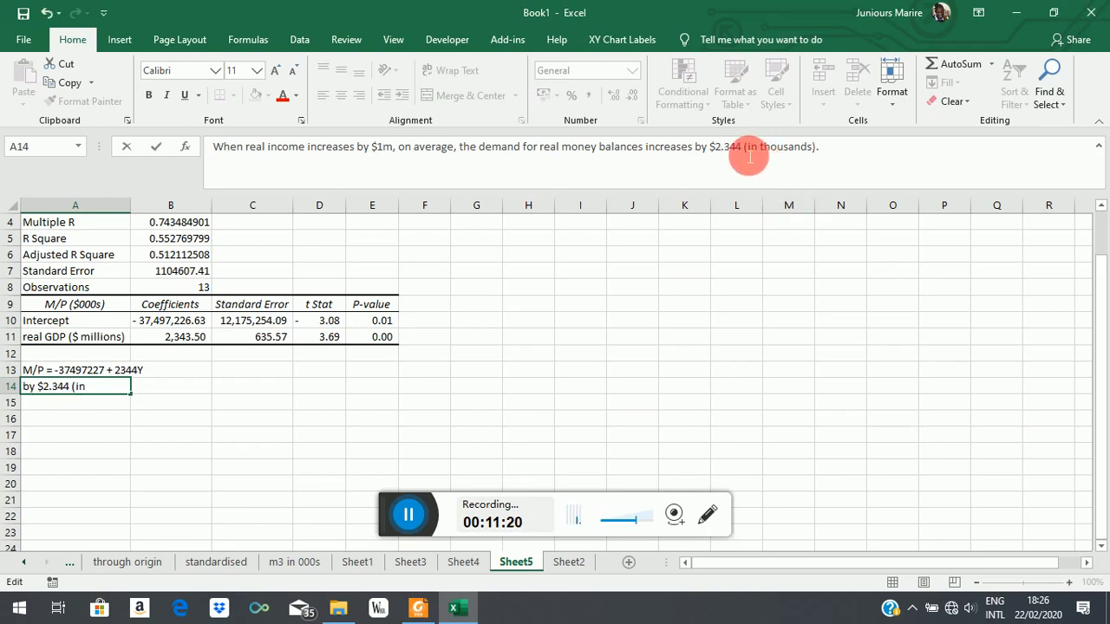
{"action": "left_click_drag", "start_coordinate": [744, 153], "coordinate": [823, 155]}
{"action": "type", "text": "m"}
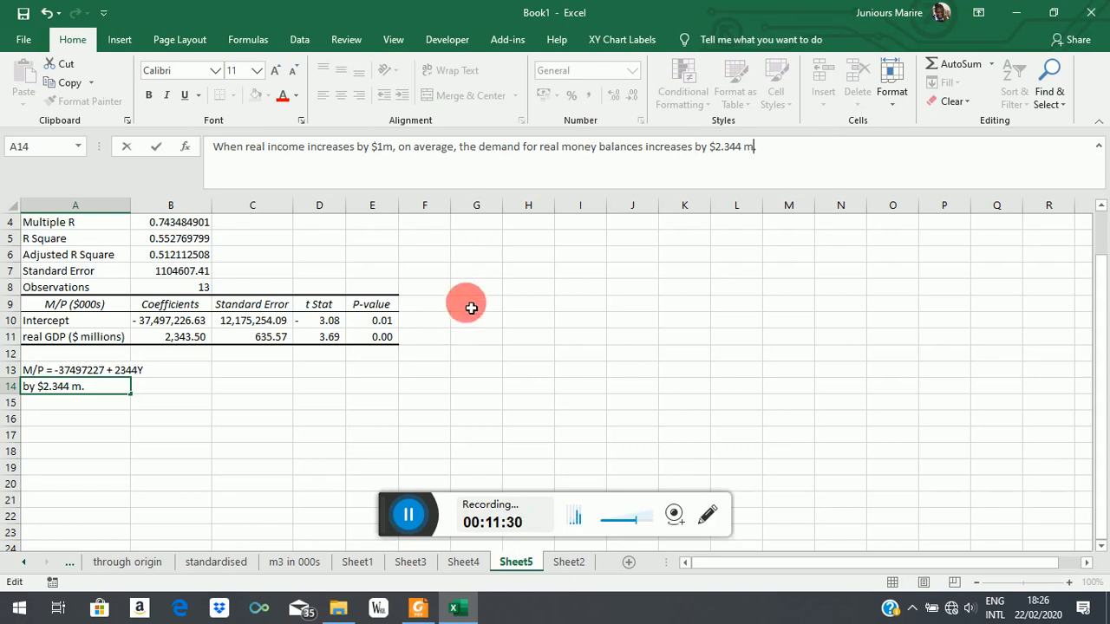
{"action": "key", "text": "Return"}
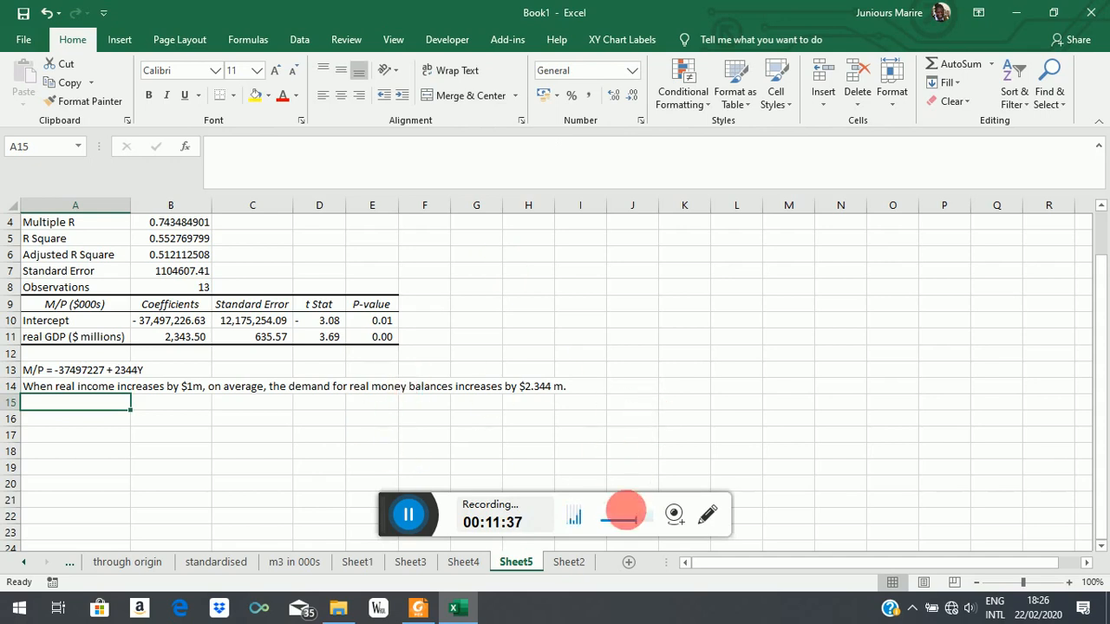
Step: Add the column headers "log(M/P)" in F1 and "log(Y)" in G1 on Sheet2
{"action": "left_click", "coordinate": [570, 564]}
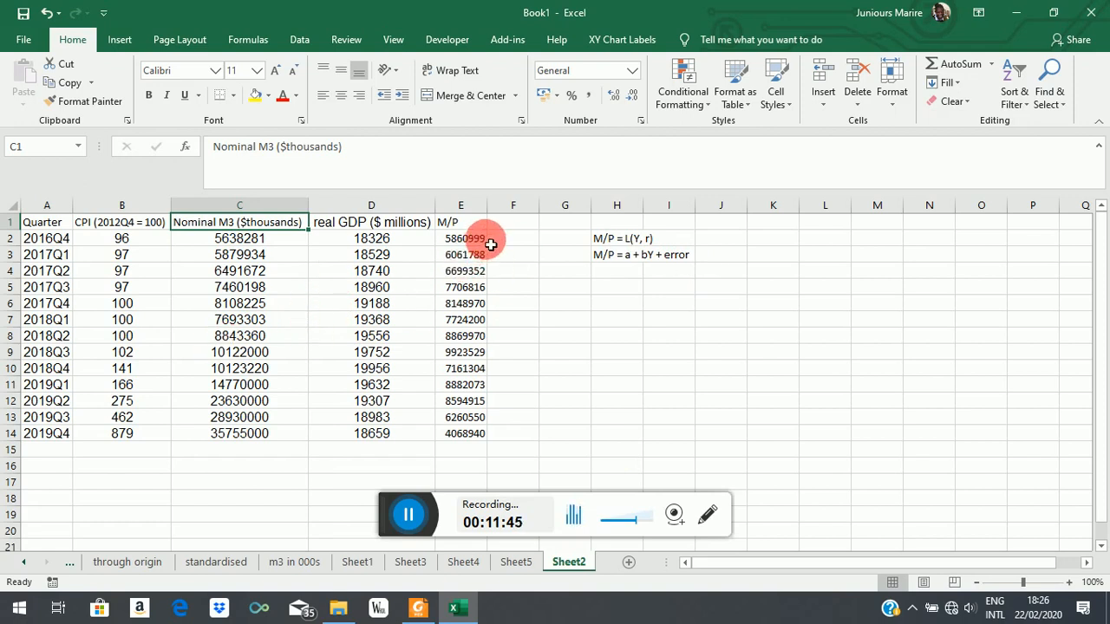
{"action": "left_click", "coordinate": [515, 227]}
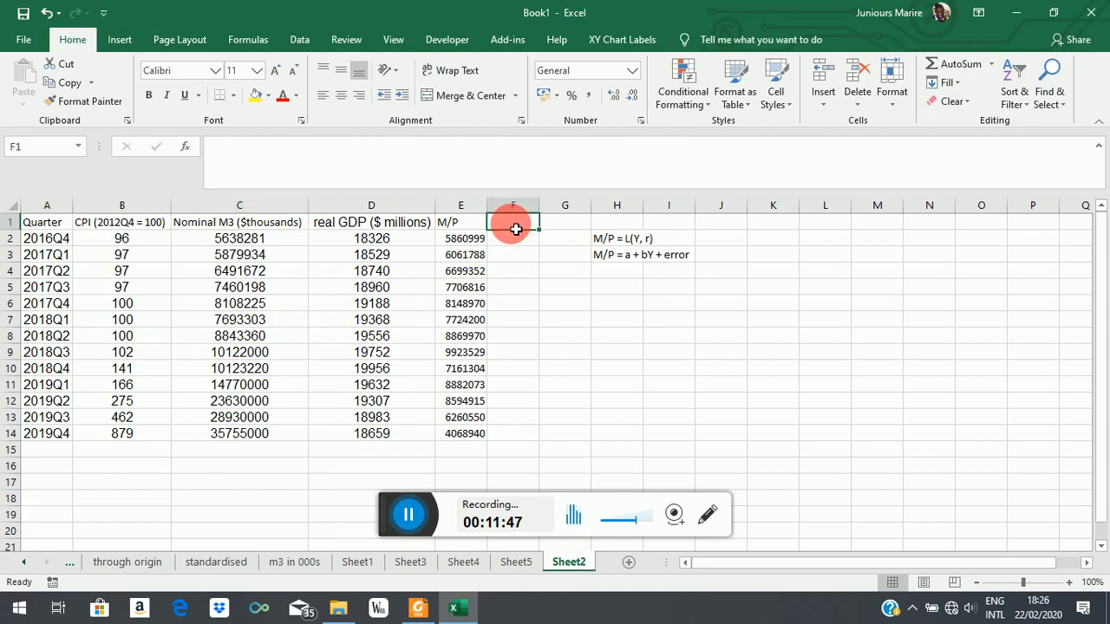
{"action": "type", "text": "log(M/P"}
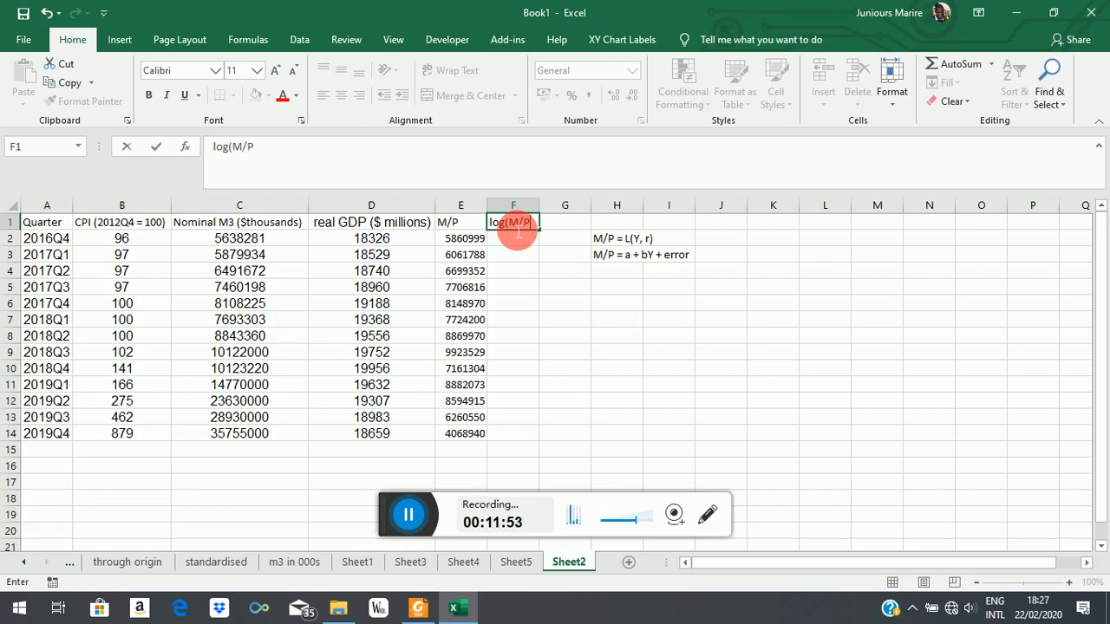
{"action": "type", "text": ")"}
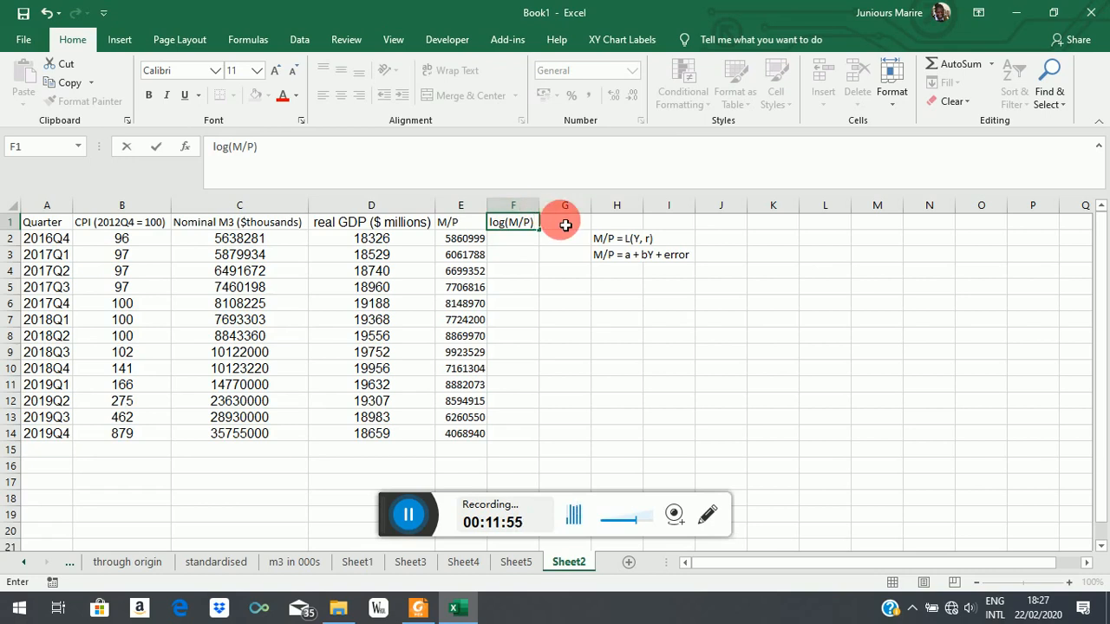
{"action": "left_click", "coordinate": [565, 224]}
{"action": "type", "text": "log(Y"}
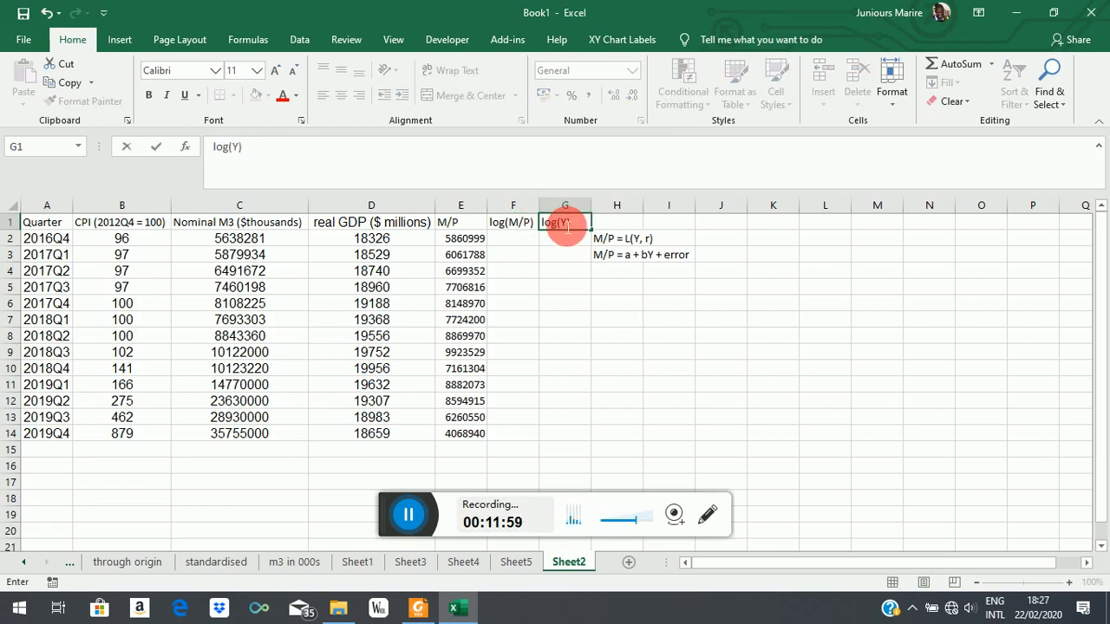
Step: Compute the natural logarithm of the first M/P value in cell F2 with =LN(E2)
{"action": "left_click", "coordinate": [521, 244]}
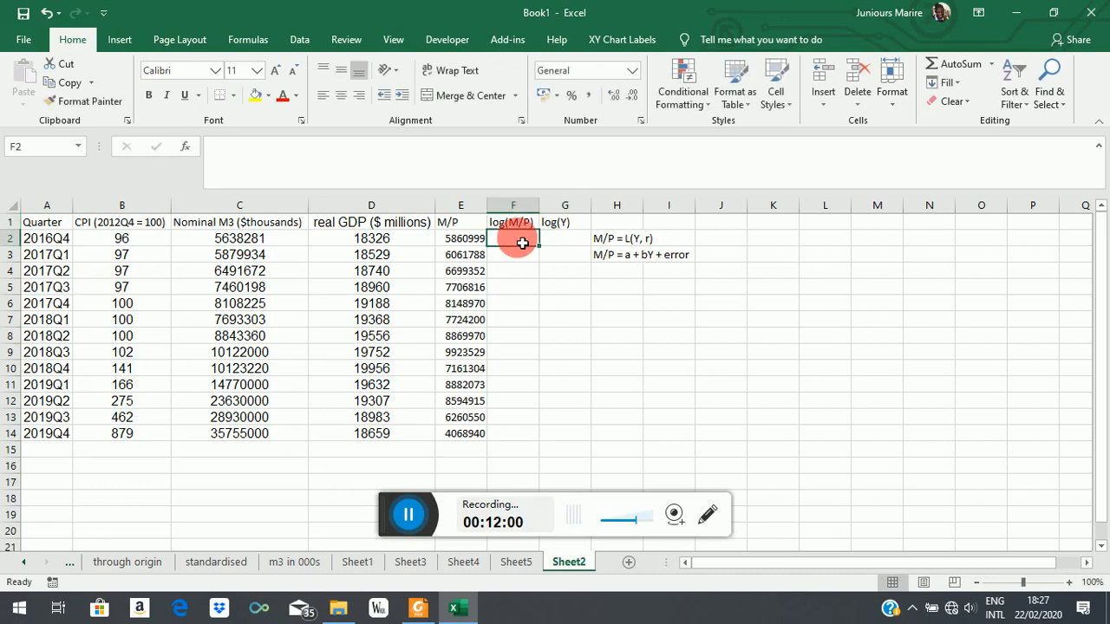
{"action": "type", "text": "="}
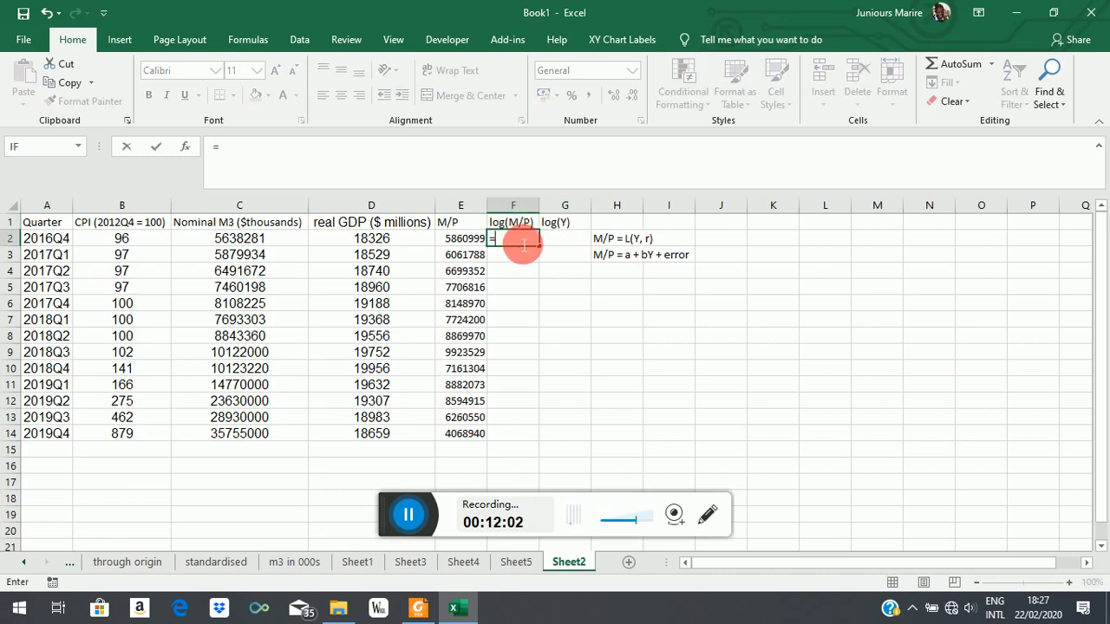
{"action": "type", "text": "ln"}
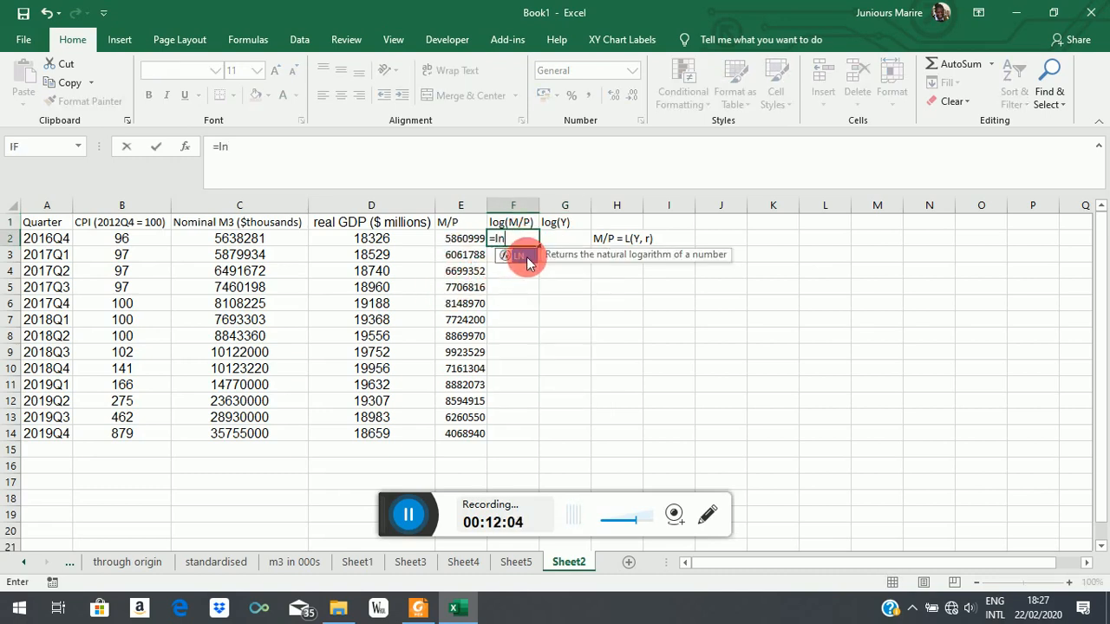
{"action": "double_click", "coordinate": [527, 258]}
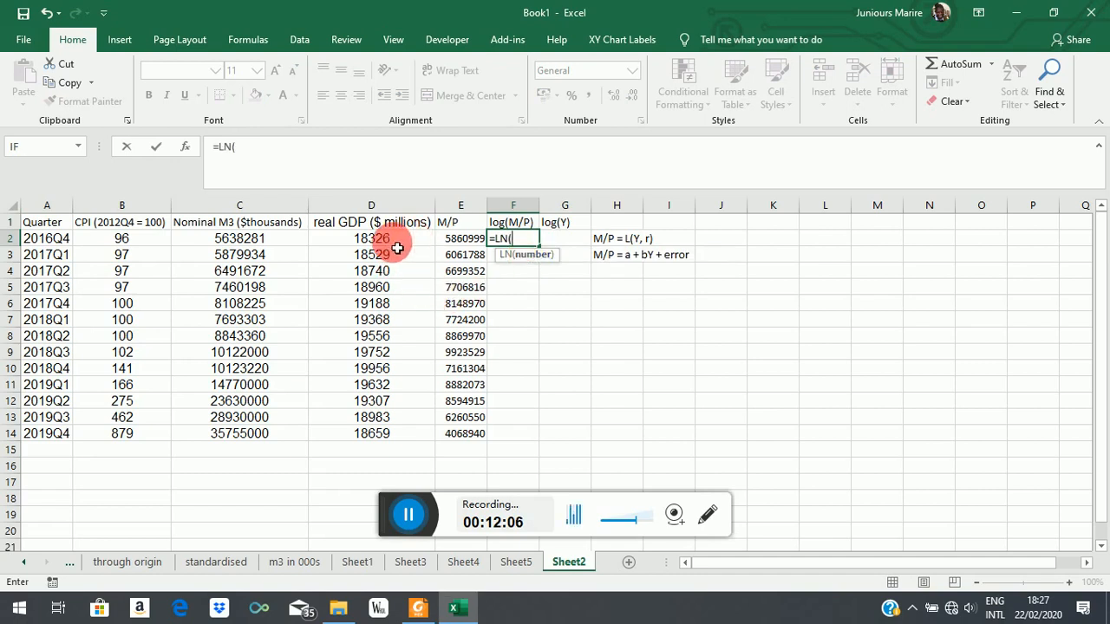
{"action": "left_click", "coordinate": [459, 242]}
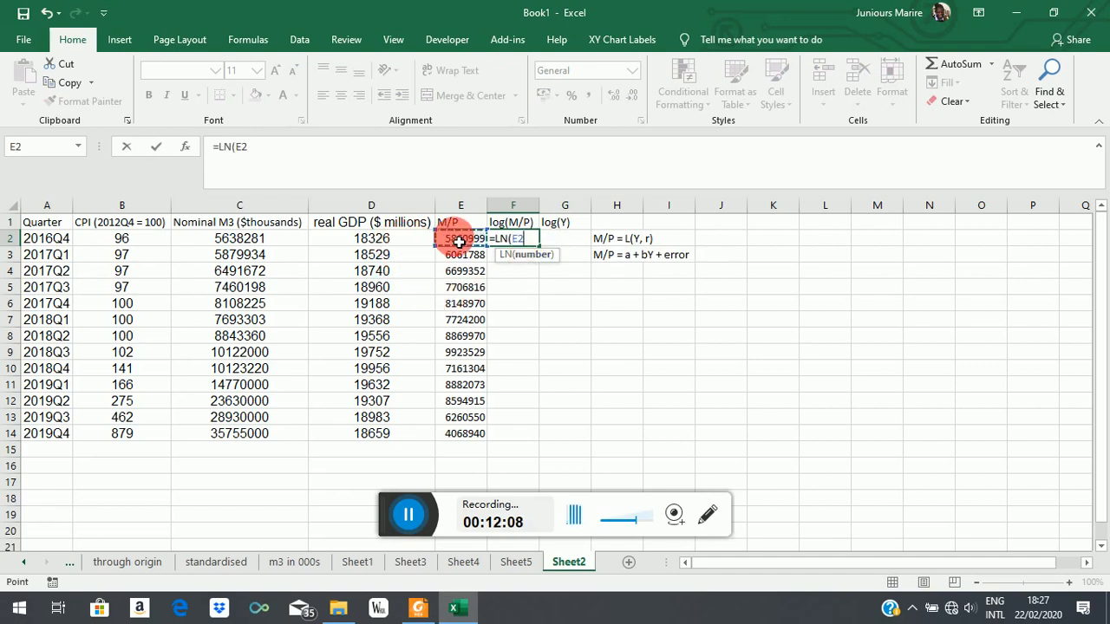
{"action": "type", "text": ")"}
{"action": "key", "text": "Return"}
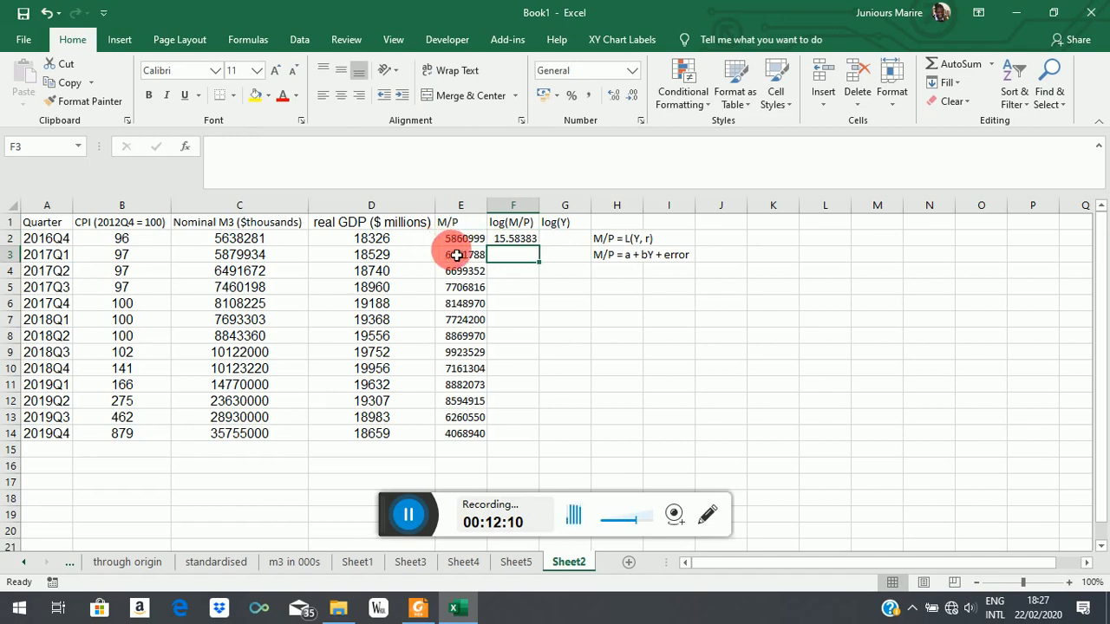
{"action": "left_click", "coordinate": [527, 239]}
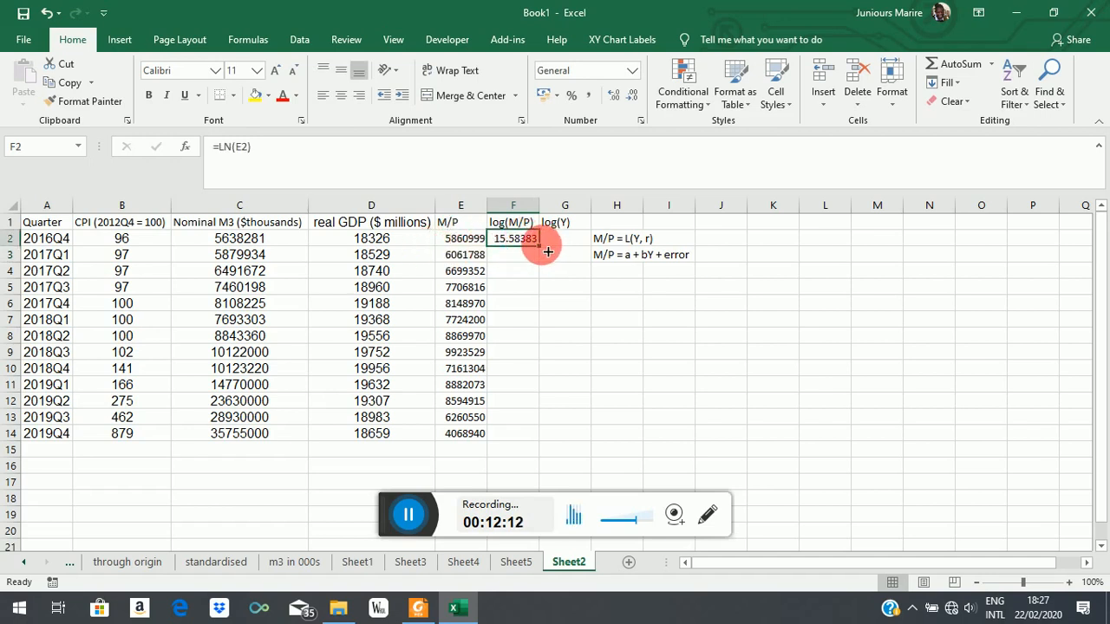
Step: Compute the log of the first real GDP value in G2 with =LN(D2), and fill both log formulas down to row 14
{"action": "left_click", "coordinate": [561, 242]}
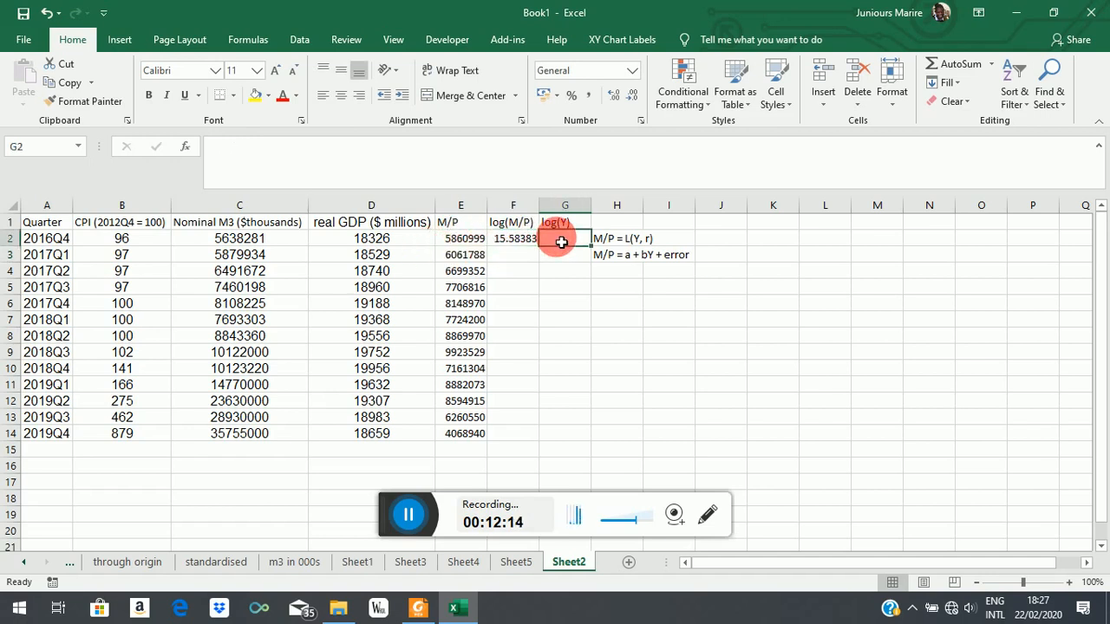
{"action": "type", "text": "="}
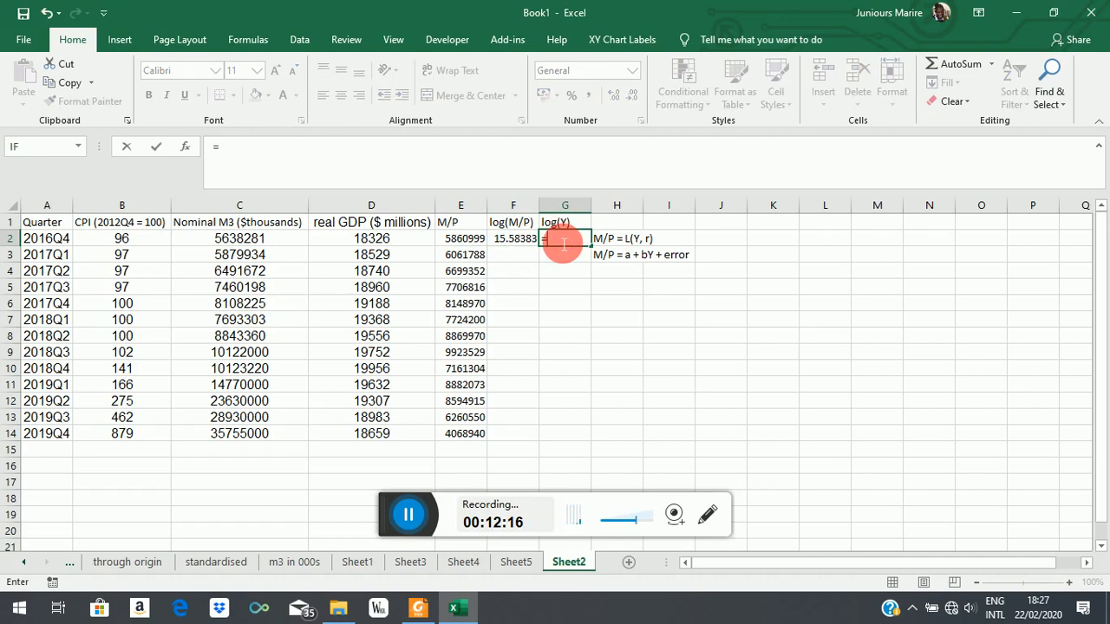
{"action": "type", "text": "ln"}
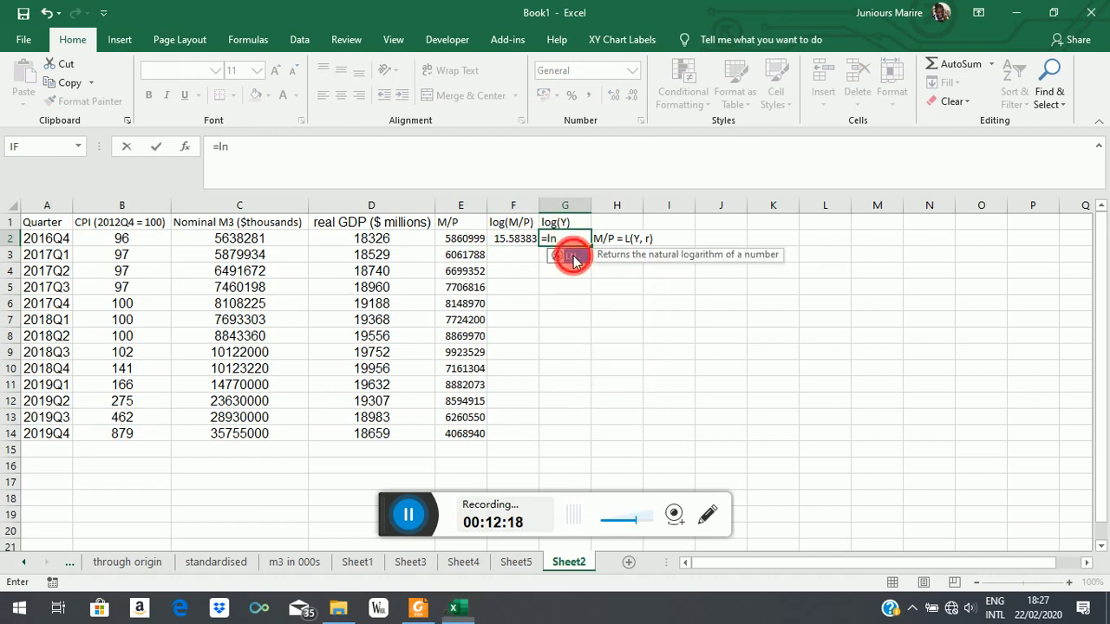
{"action": "double_click", "coordinate": [572, 257]}
{"action": "left_click", "coordinate": [389, 242]}
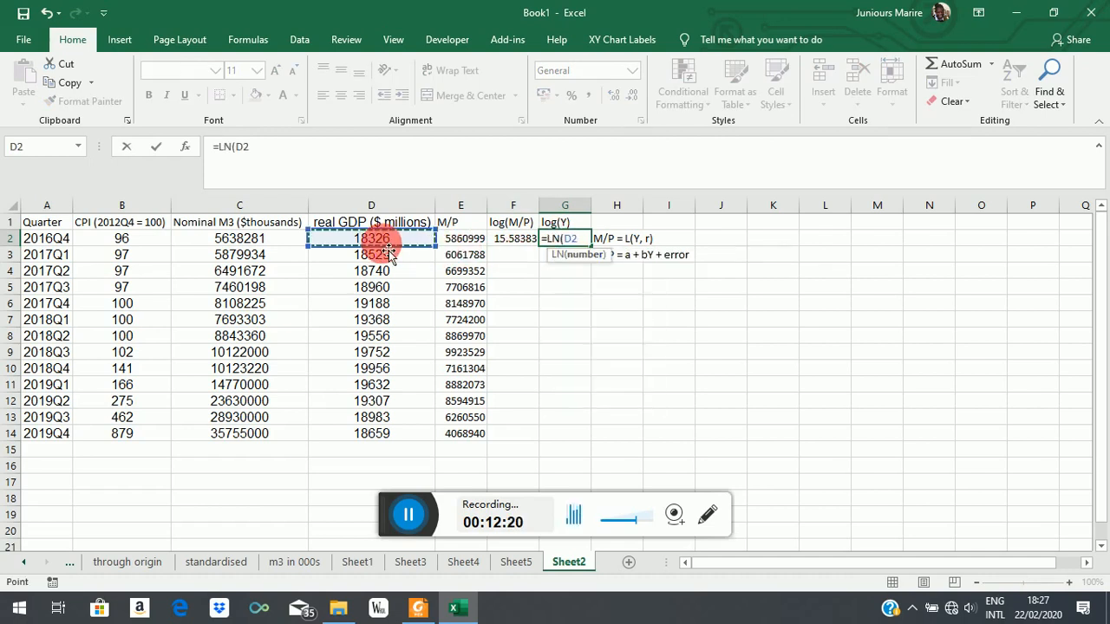
{"action": "type", "text": ")"}
{"action": "key", "text": "Return"}
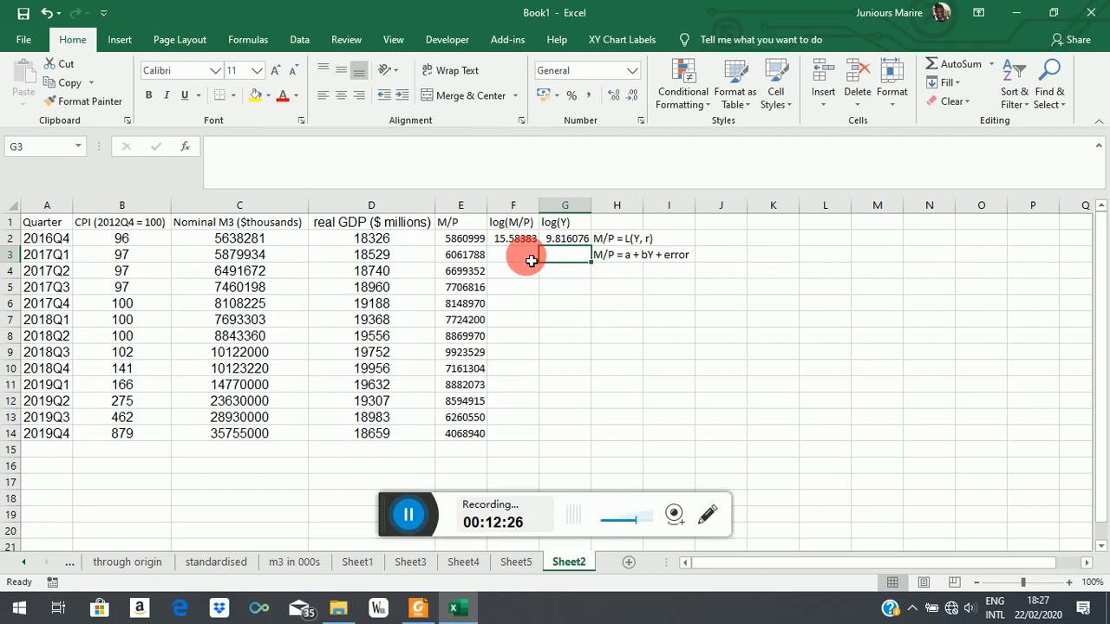
{"action": "left_click_drag", "start_coordinate": [519, 239], "coordinate": [587, 453]}
{"action": "left_click", "coordinate": [693, 417]}
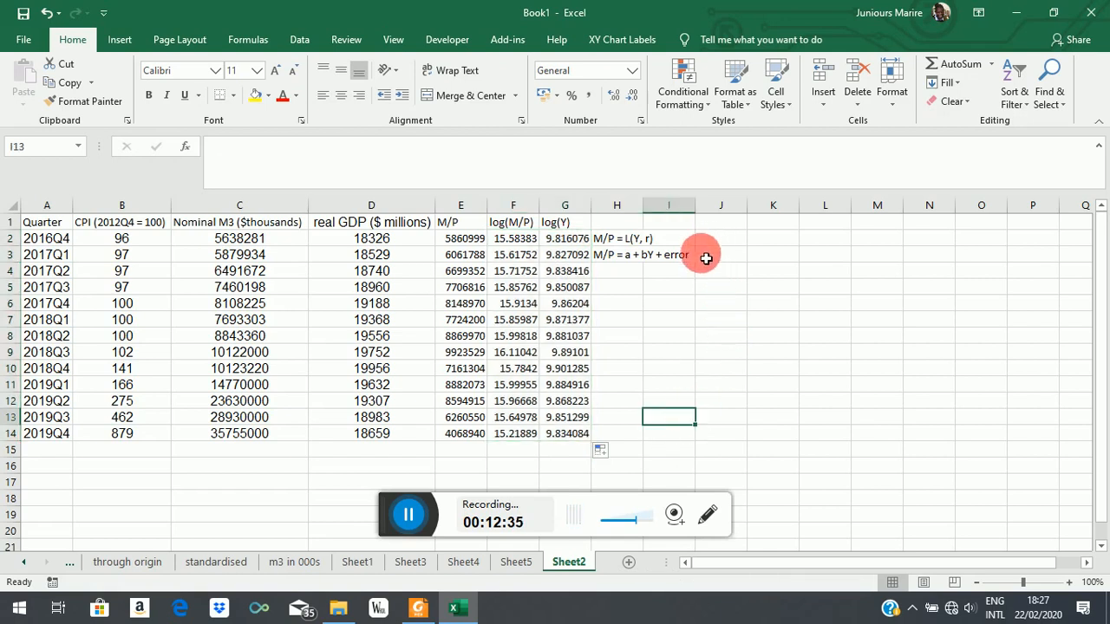
Step: Start a Regression analysis and set its Y range to the log(M/P) column, $F$1:$F$14
{"action": "left_click", "coordinate": [299, 39]}
{"action": "left_click", "coordinate": [954, 67]}
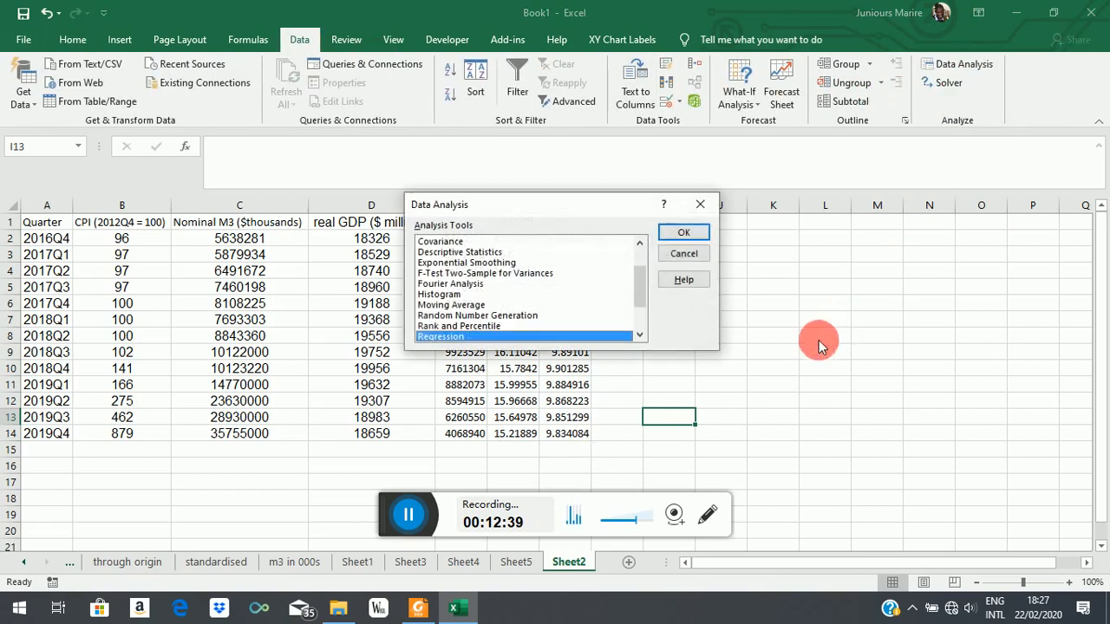
{"action": "left_click", "coordinate": [684, 232]}
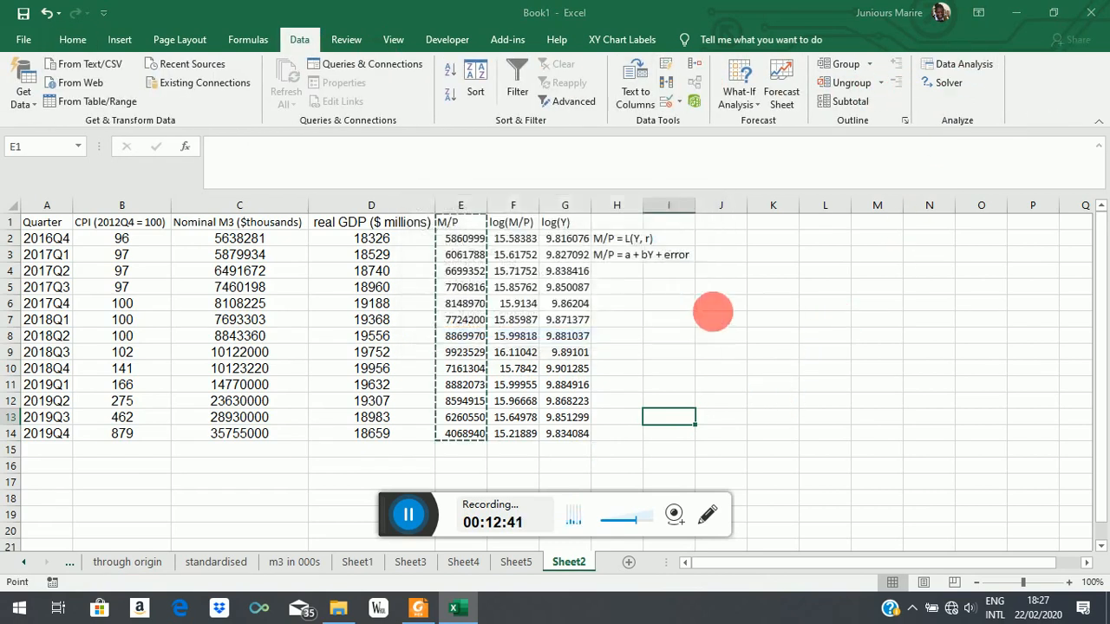
{"action": "left_click", "coordinate": [627, 171]}
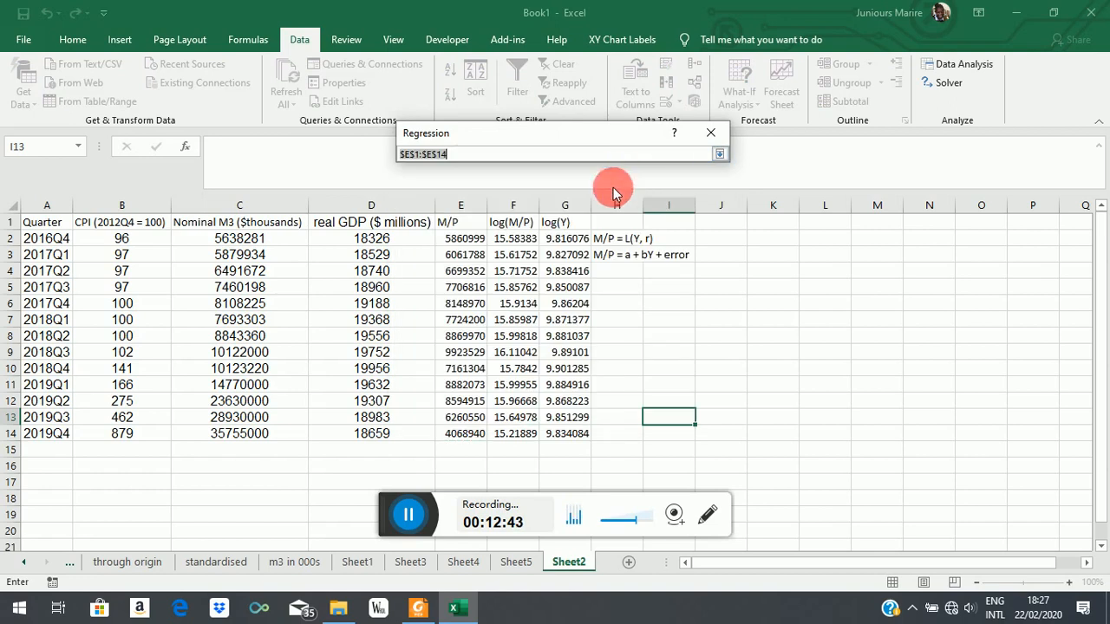
{"action": "left_click", "coordinate": [523, 225]}
{"action": "left_click_drag", "start_coordinate": [524, 228], "coordinate": [511, 432]}
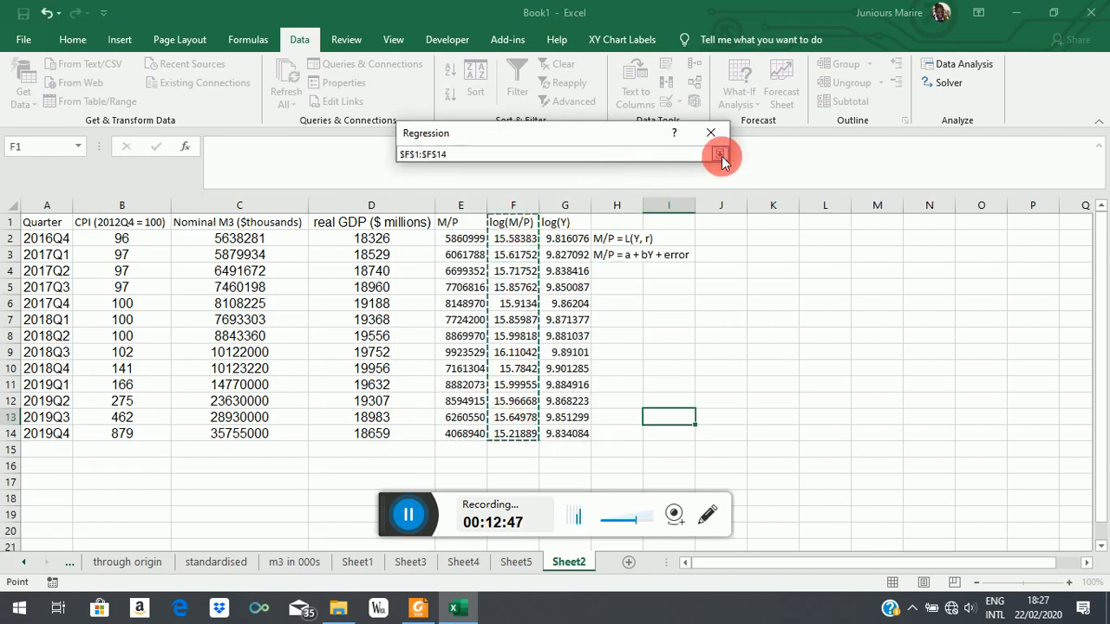
{"action": "left_click", "coordinate": [719, 153]}
Step: Set the X range to the log(Y) column, $G$1:$G$14, and run the regression with labels to a new worksheet
{"action": "left_click", "coordinate": [627, 196]}
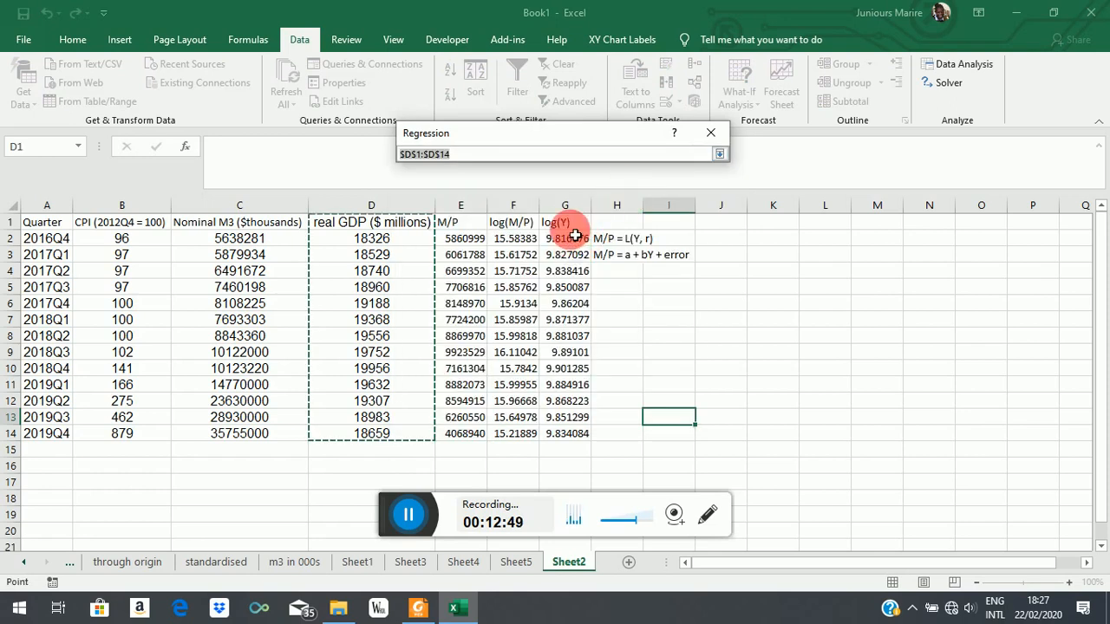
{"action": "left_click_drag", "start_coordinate": [565, 222], "coordinate": [587, 434]}
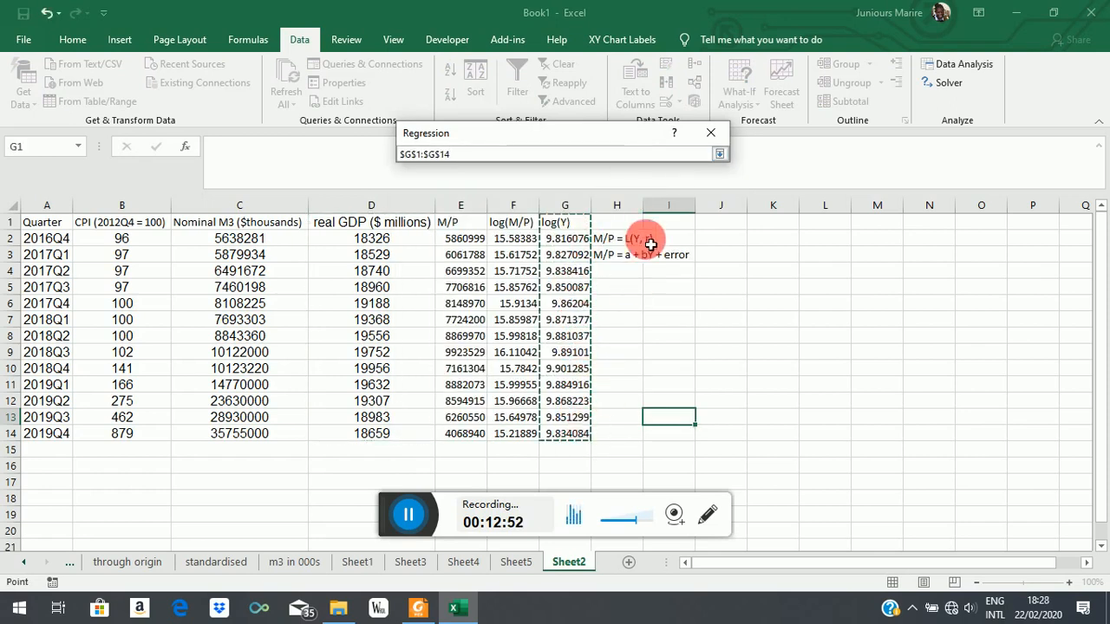
{"action": "left_click", "coordinate": [719, 153]}
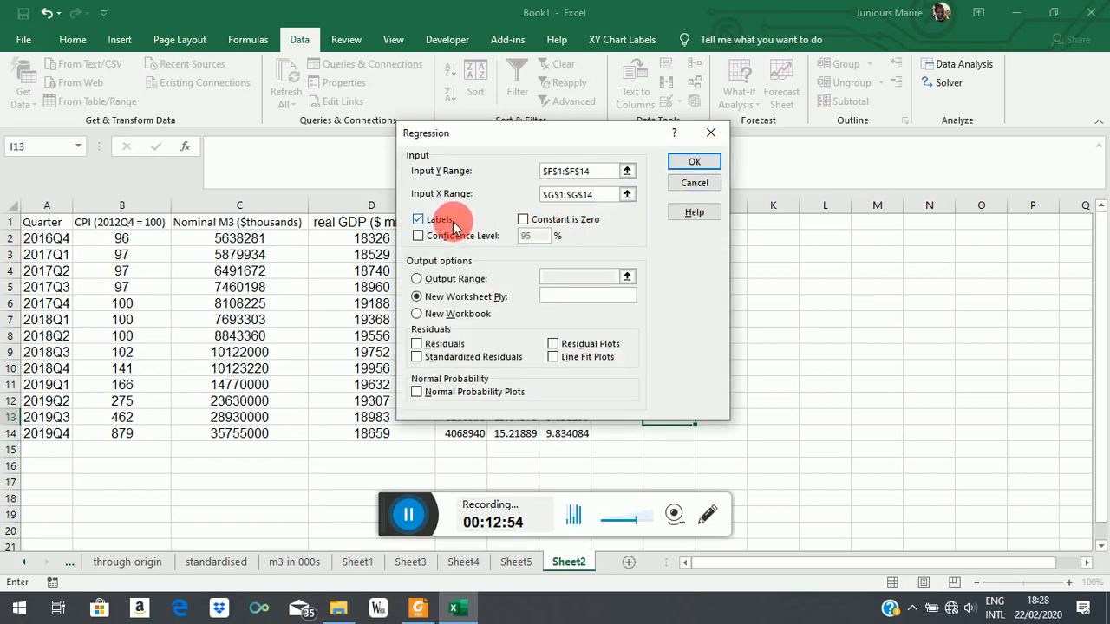
{"action": "left_click", "coordinate": [445, 220]}
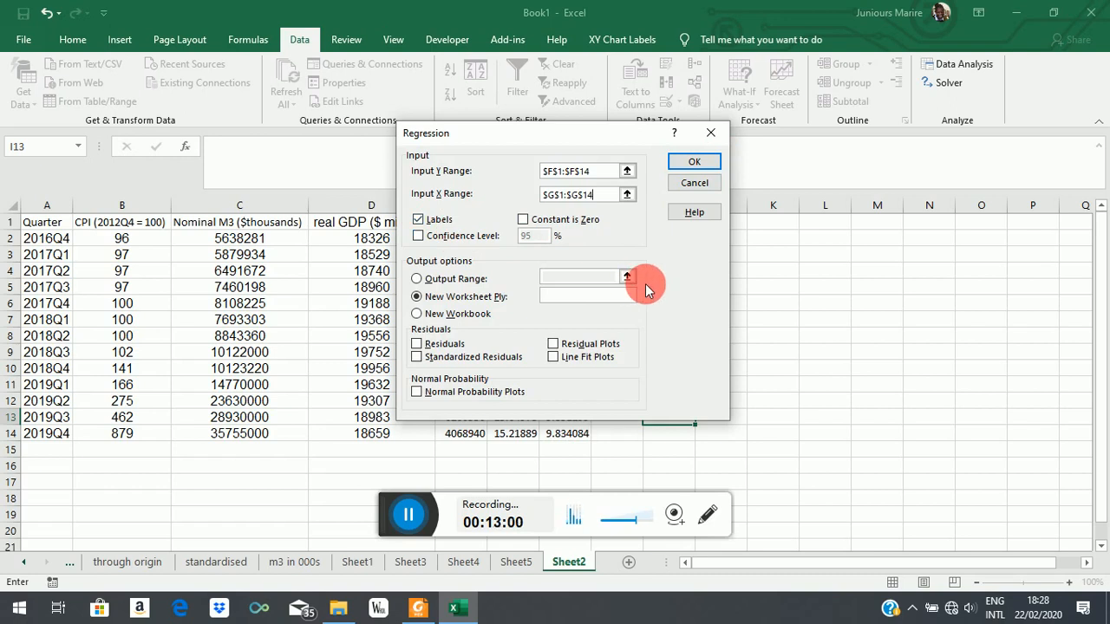
{"action": "left_click", "coordinate": [699, 167]}
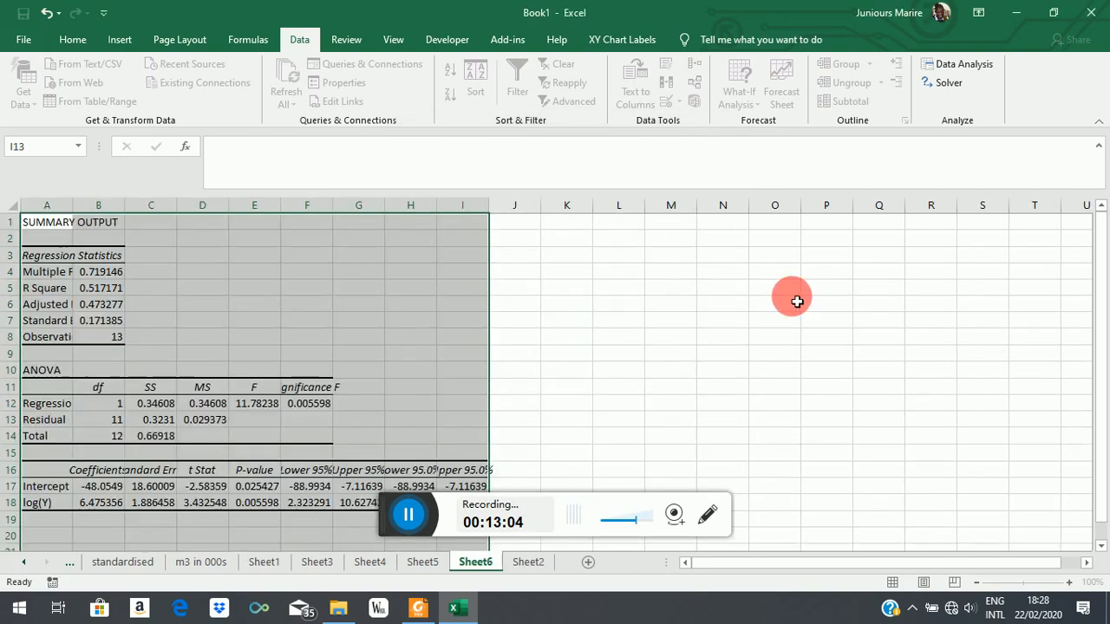
Step: Delete rows 9 to 15 containing the ANOVA table from the new regression output
{"action": "left_click", "coordinate": [251, 519]}
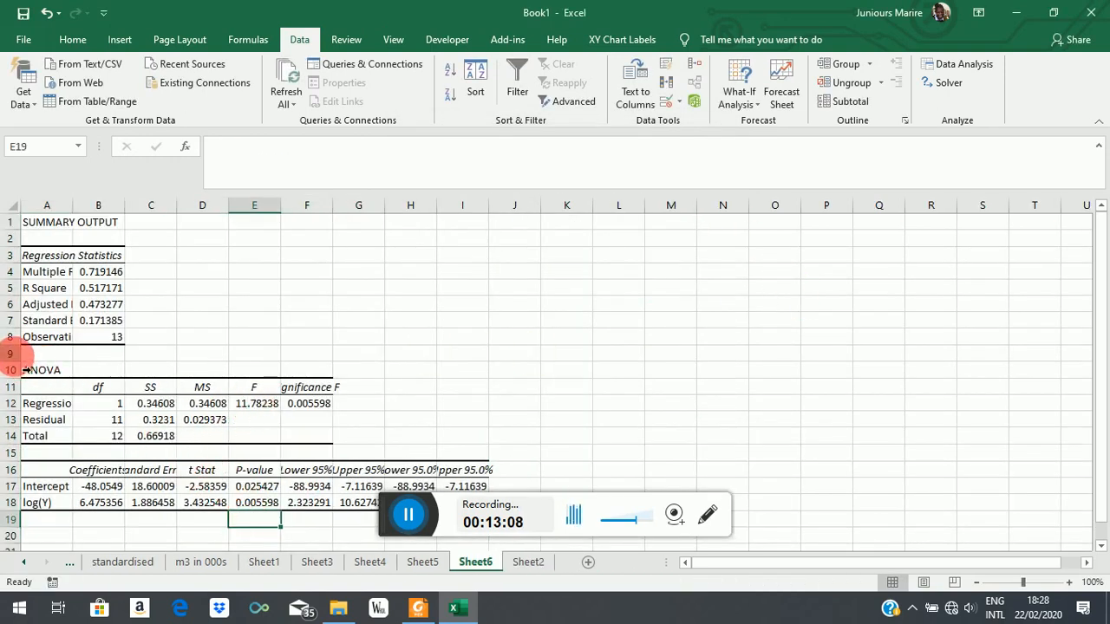
{"action": "left_click_drag", "start_coordinate": [10, 353], "coordinate": [11, 454]}
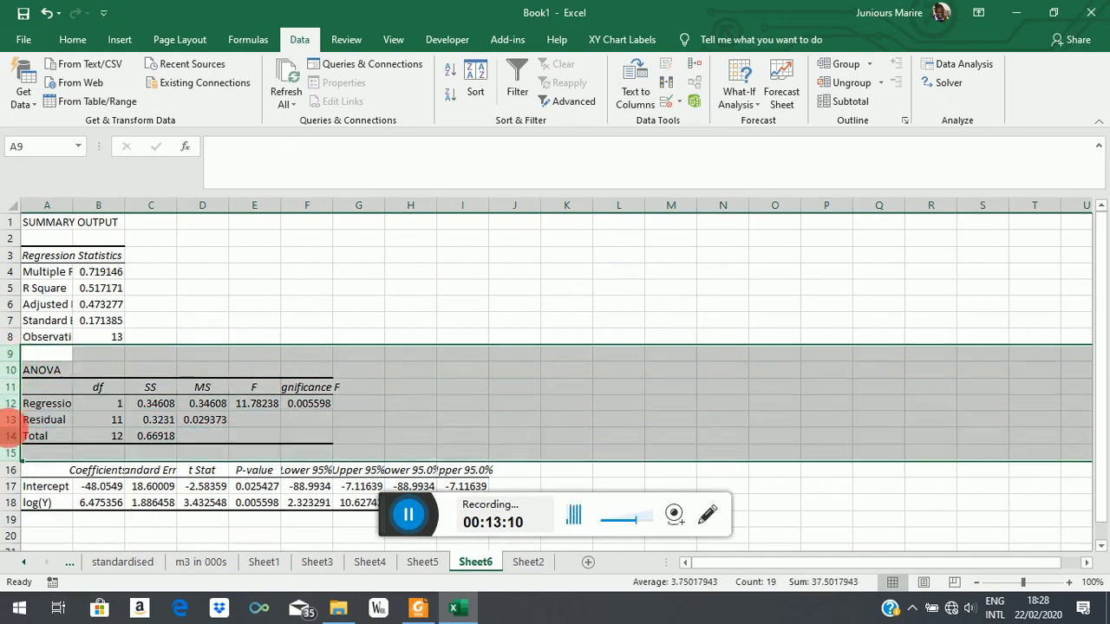
{"action": "right_click", "coordinate": [26, 388]}
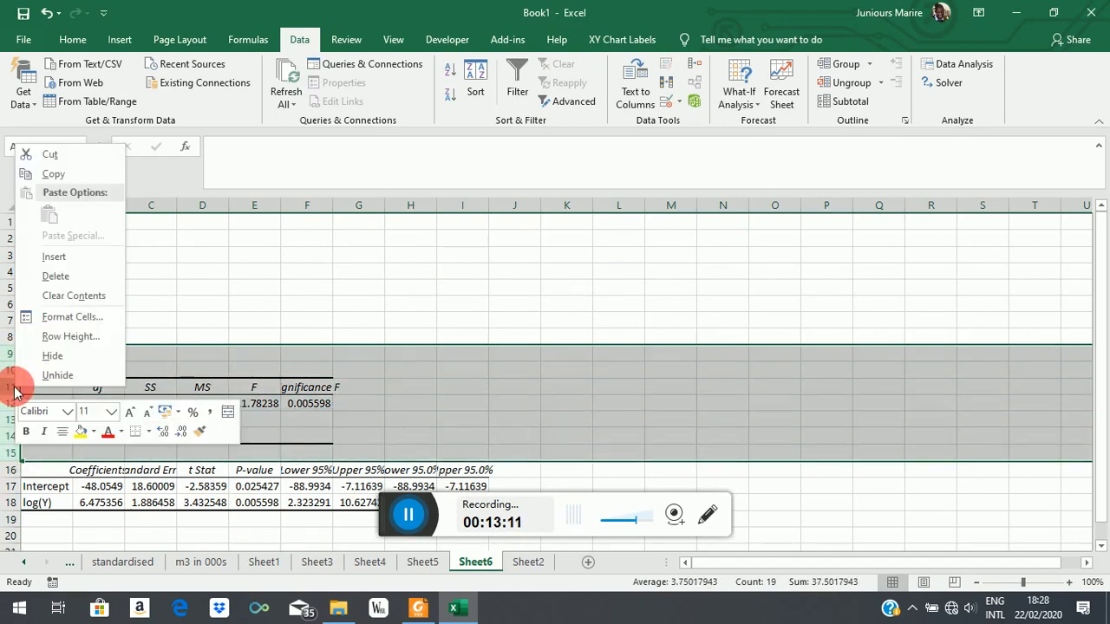
{"action": "left_click", "coordinate": [49, 277]}
{"action": "left_click", "coordinate": [296, 286]}
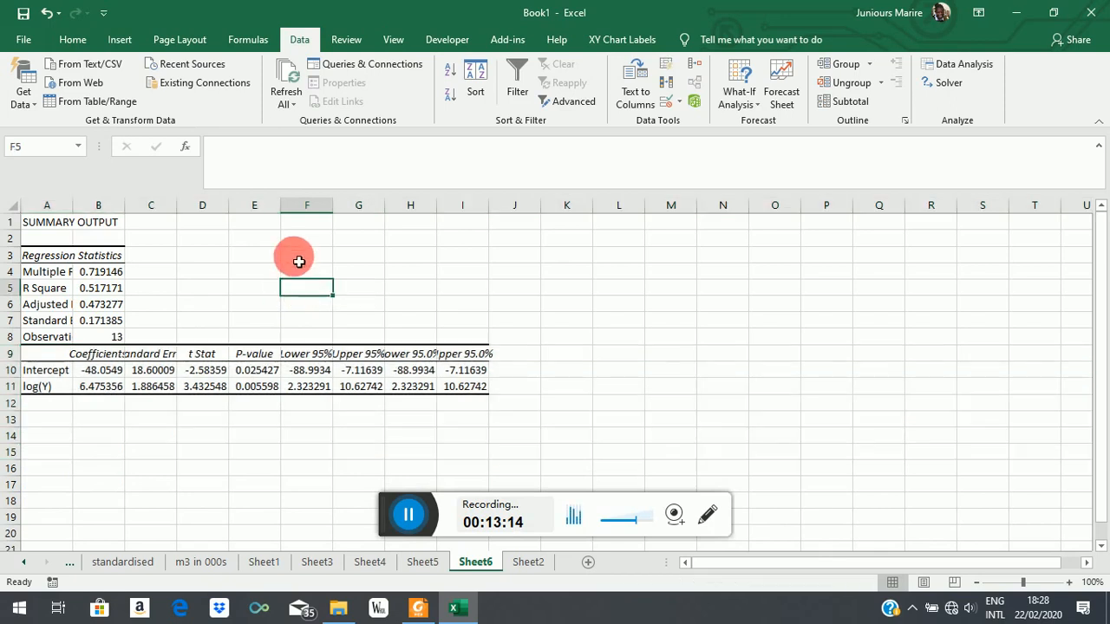
Step: Delete columns F to I containing the 95% confidence limits from the regression output
{"action": "left_click_drag", "start_coordinate": [308, 208], "coordinate": [466, 235]}
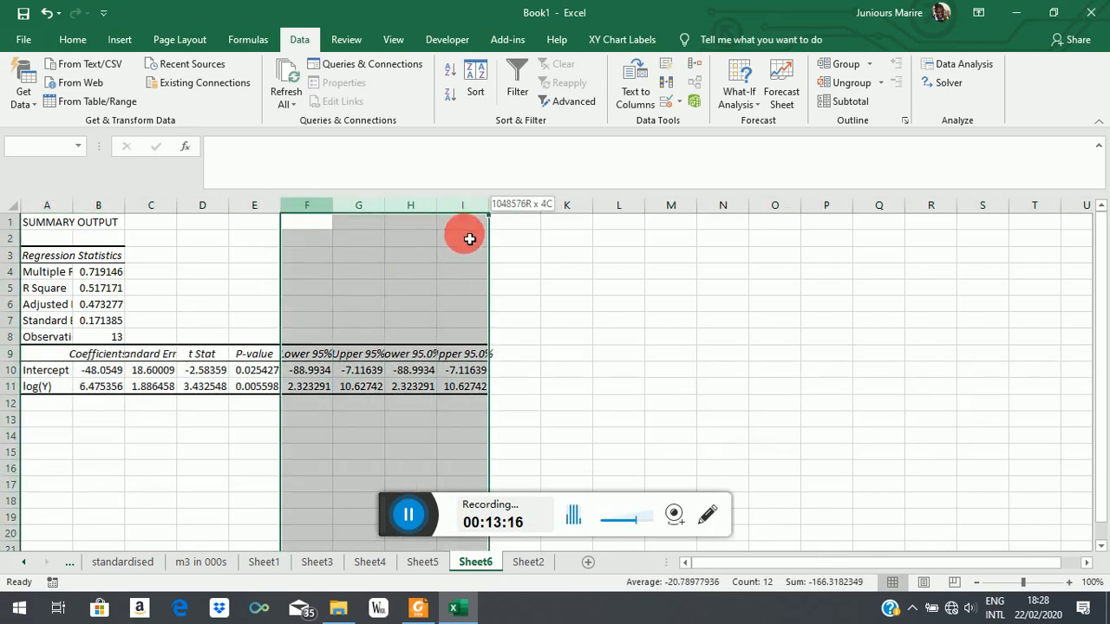
{"action": "right_click", "coordinate": [362, 216]}
{"action": "left_click", "coordinate": [407, 345]}
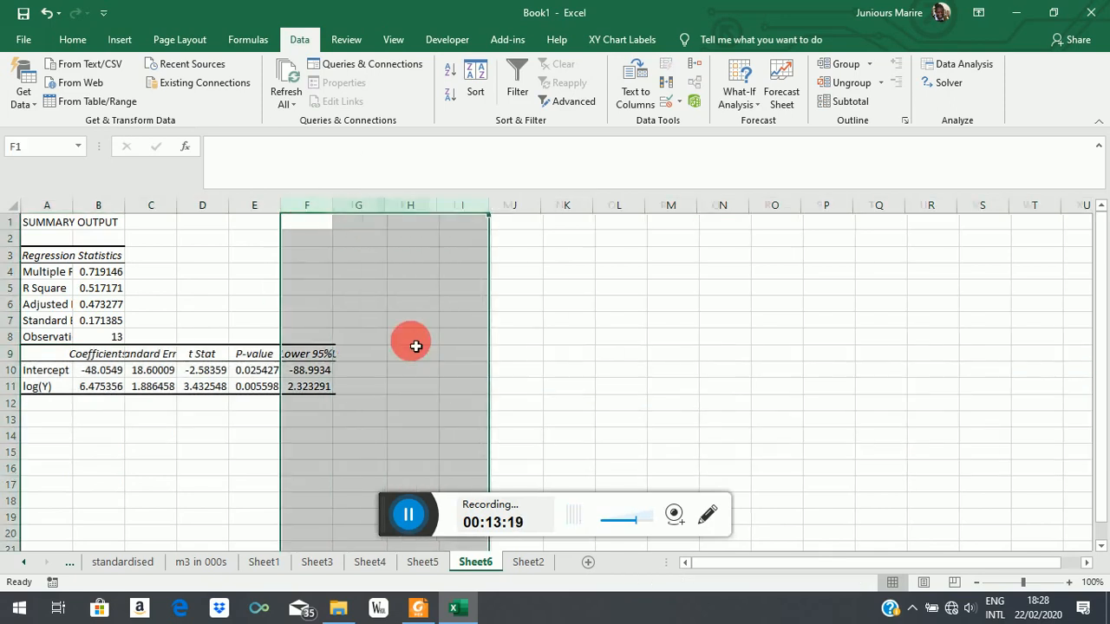
{"action": "left_click", "coordinate": [196, 437]}
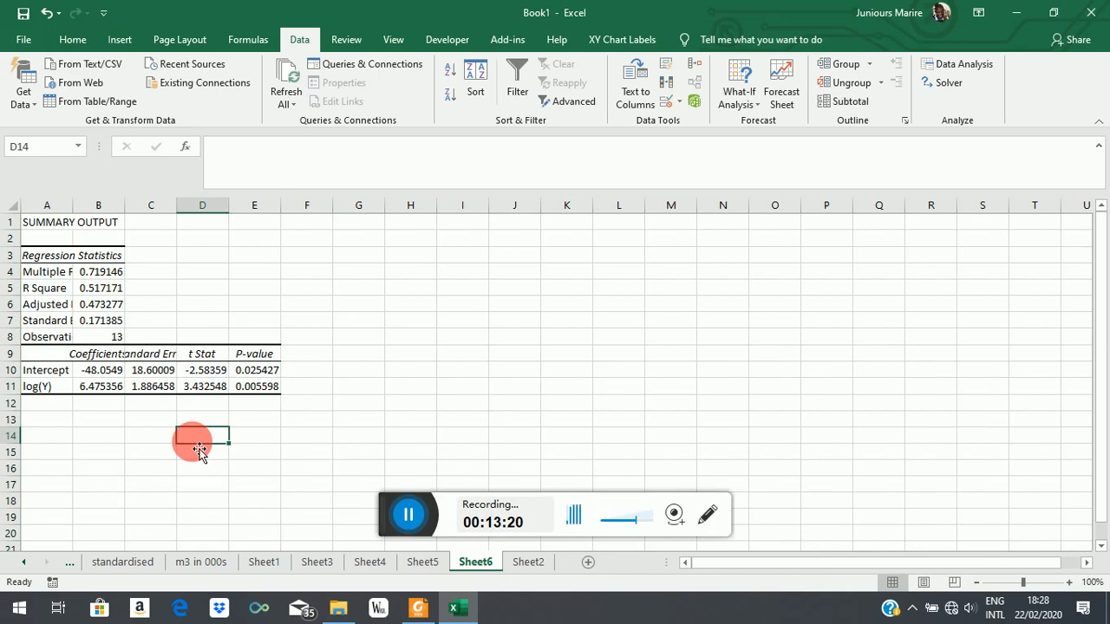
Step: Write the estimated equation "log(M/P) = -48 +6.5log(Y)" in cell B13 below the coefficient table
{"action": "left_click", "coordinate": [98, 371]}
{"action": "left_click", "coordinate": [88, 420]}
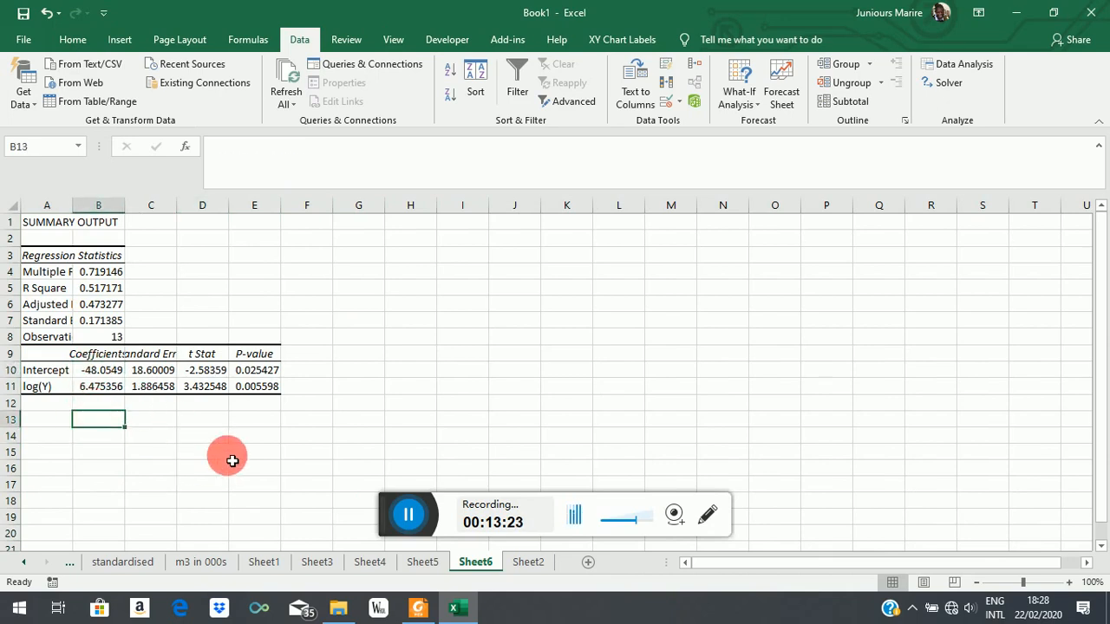
{"action": "type", "text": "log(M/P) ="}
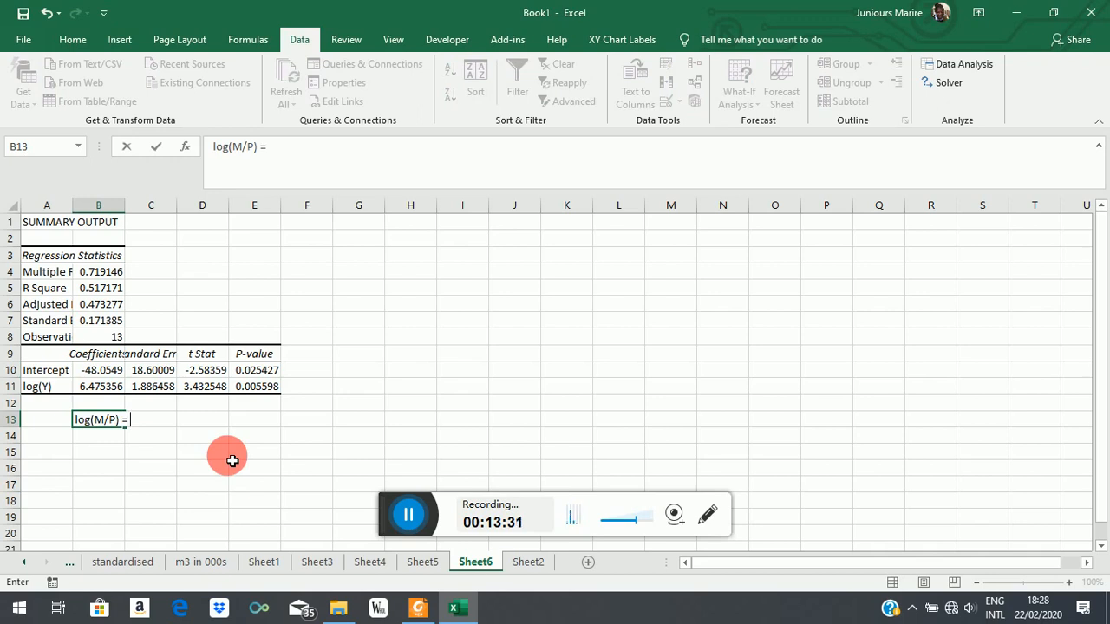
{"action": "type", "text": "-48 +6.5"}
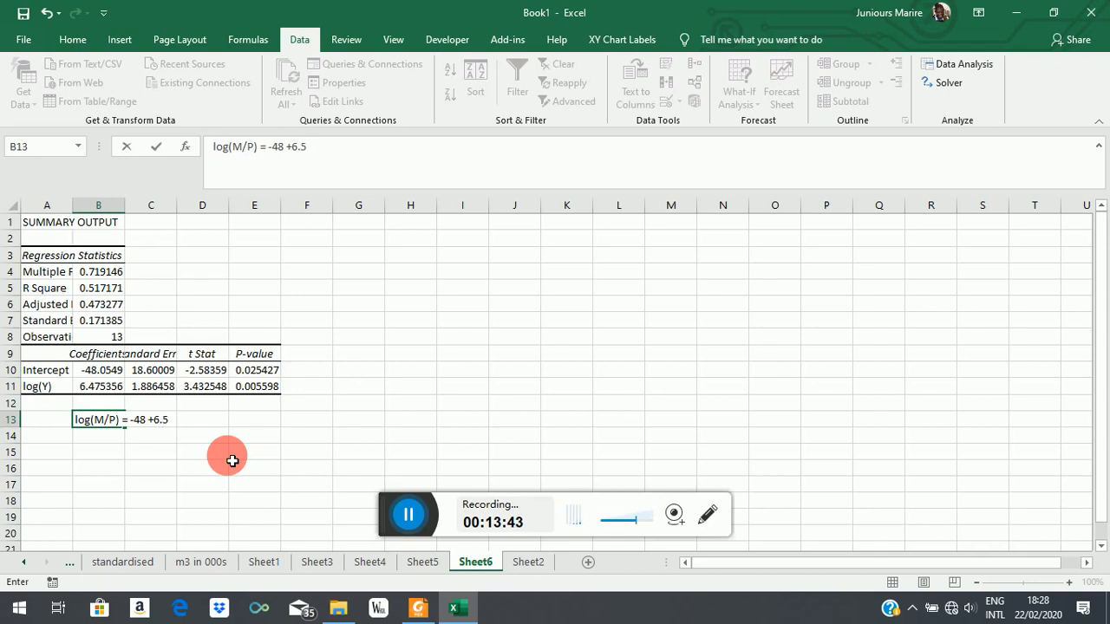
{"action": "type", "text": "log(Y)"}
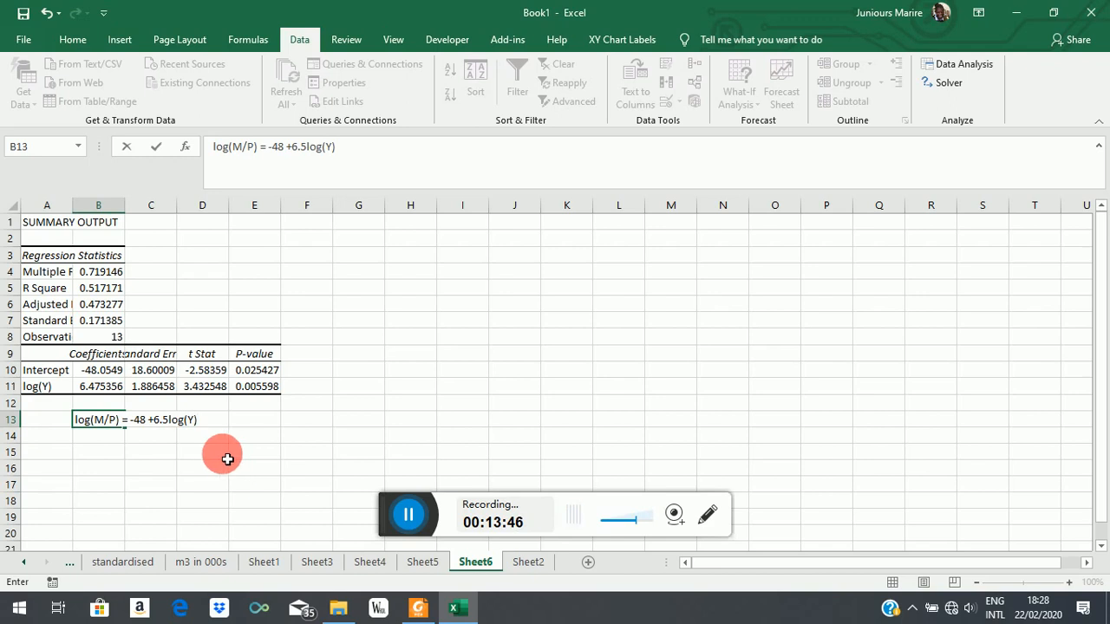
{"action": "left_click", "coordinate": [219, 457]}
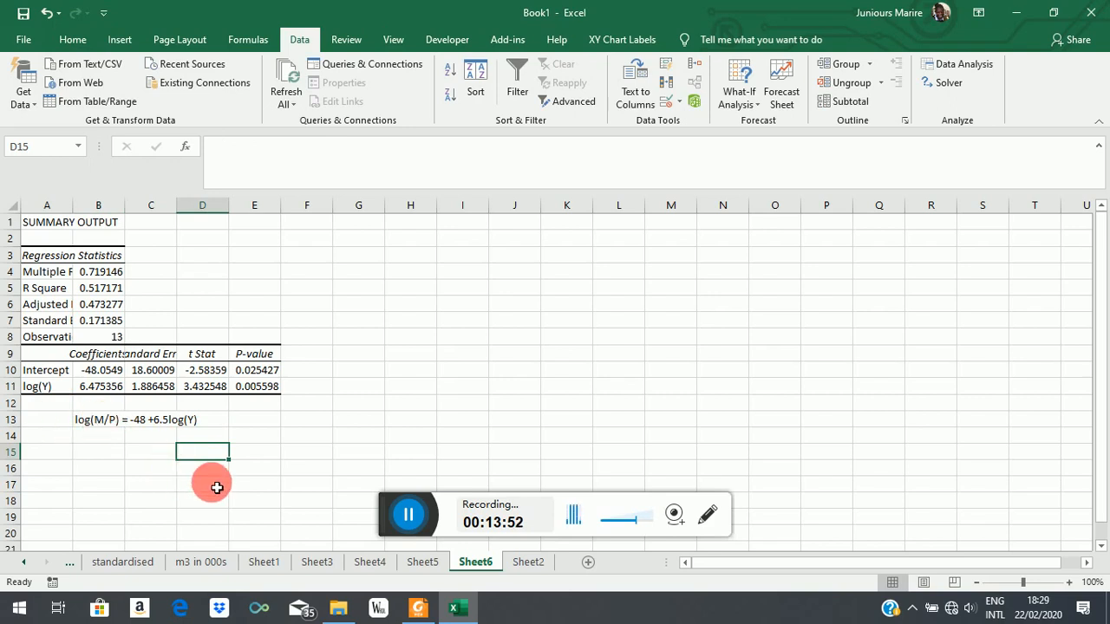
Step: Review the slope in the log equation and go to Sheet5 to compare it with the level regression results
{"action": "left_click", "coordinate": [168, 419]}
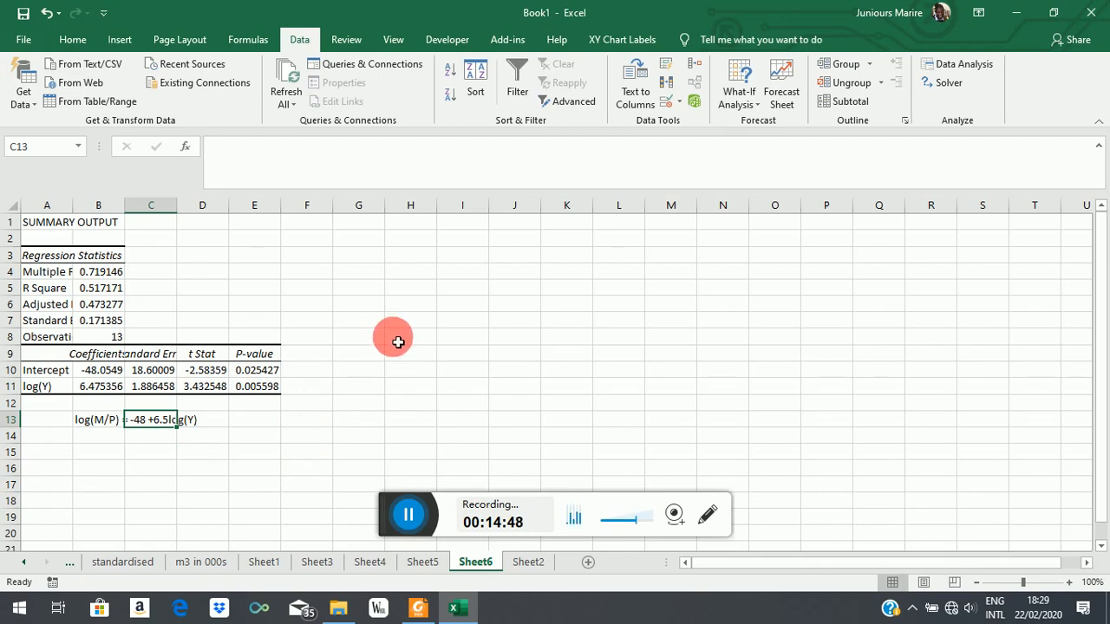
{"action": "left_click", "coordinate": [423, 564]}
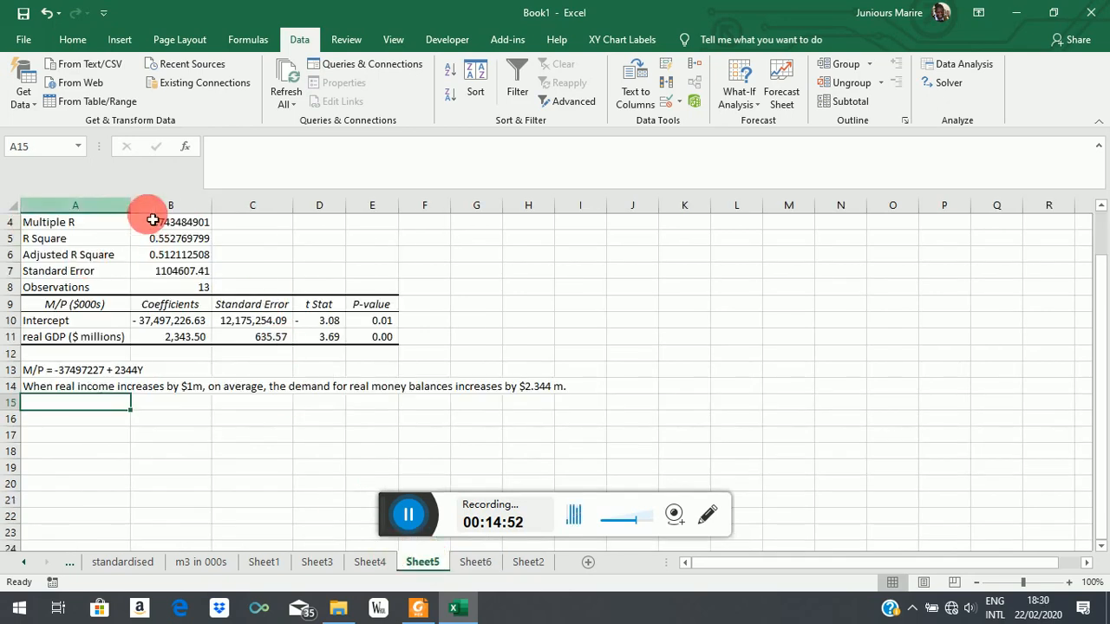